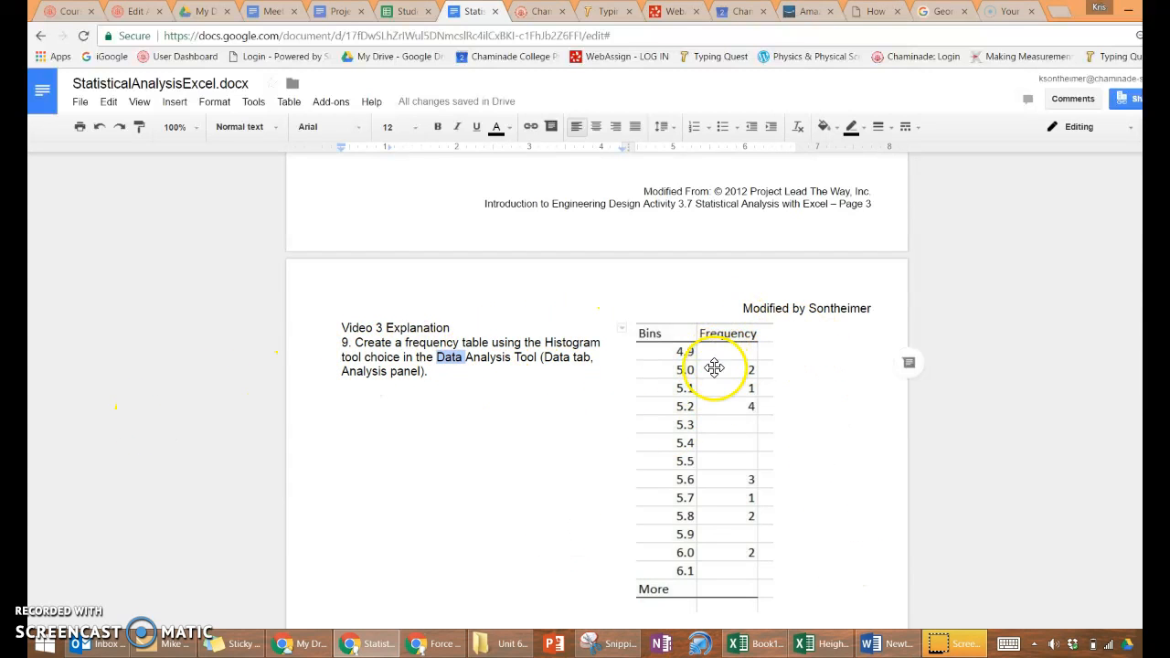
# Step: Check the Histogram instruction in item 9, then switch to the Height Data workbook in Excel and locate the Data Analysis tool
pyautogui.doubleClick(564, 343)
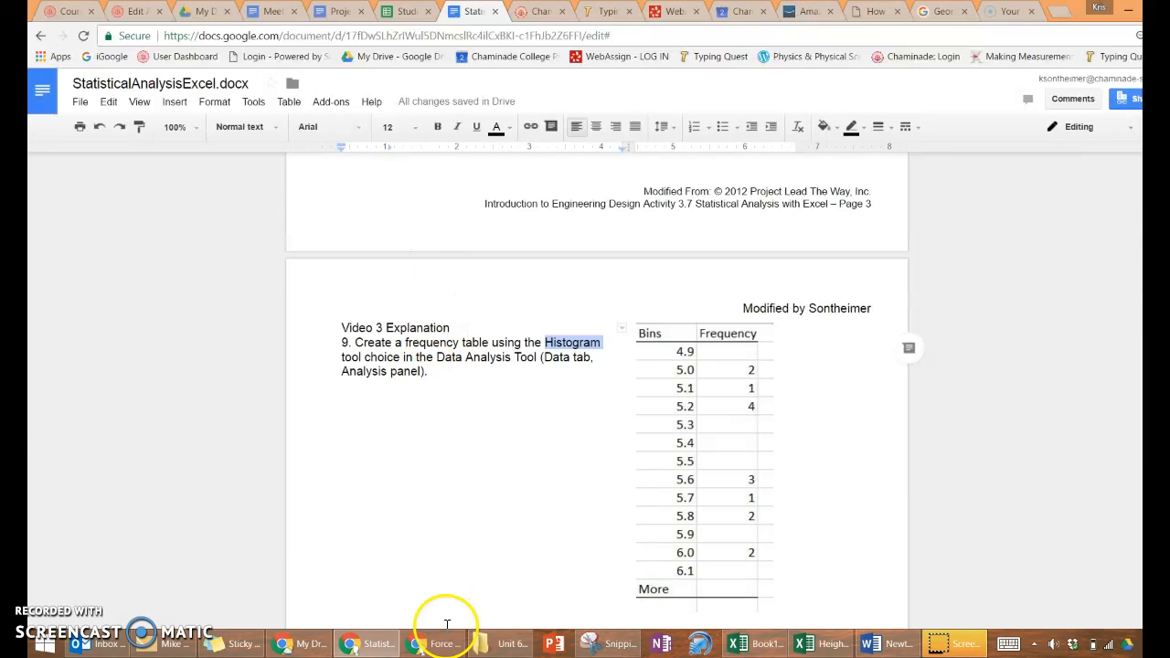
pyautogui.click(810, 644)
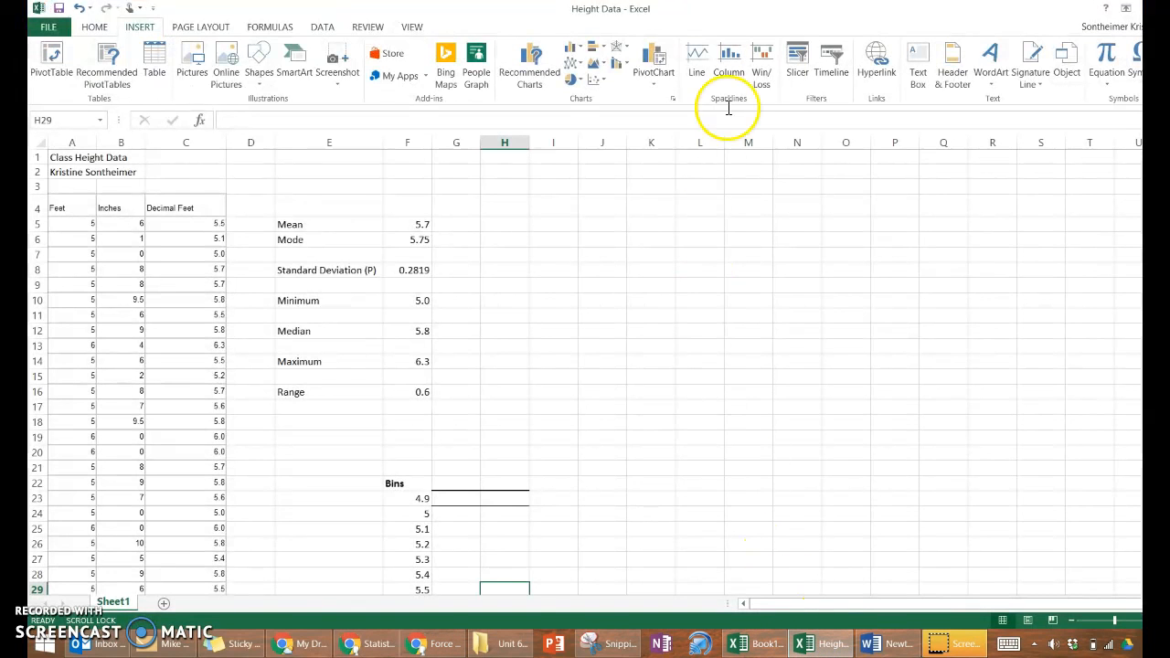
pyautogui.click(325, 29)
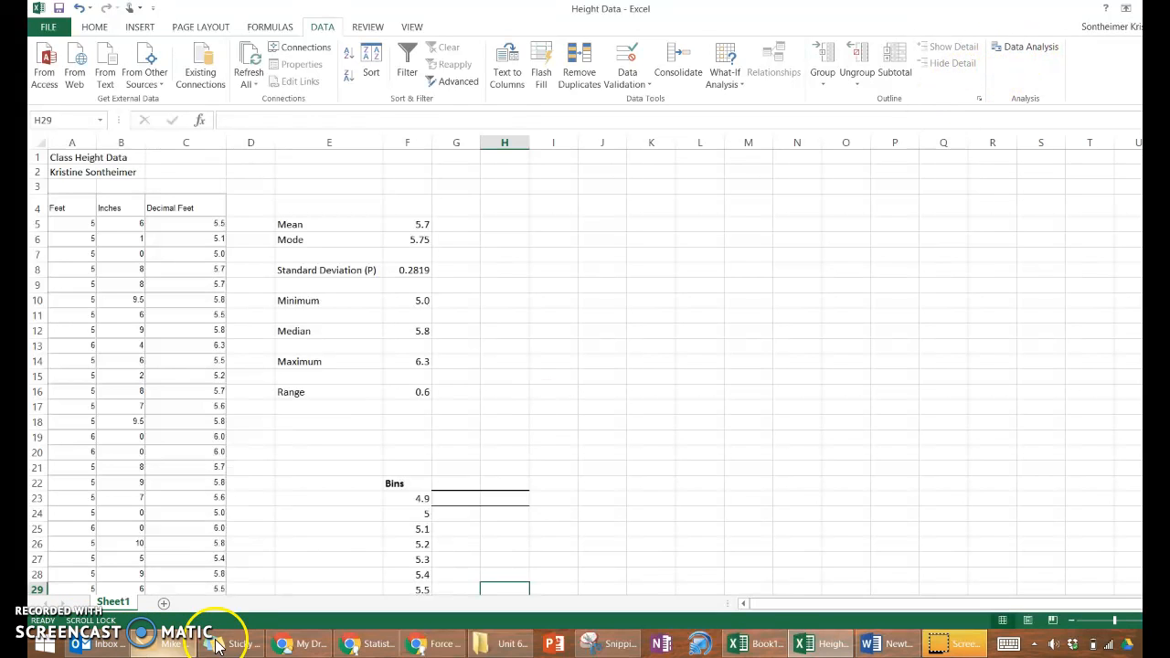
# Step: Switch to the StatisticalAnalysisExcel document in Chrome and read the Analysis ToolPak loading instructions
pyautogui.click(355, 646)
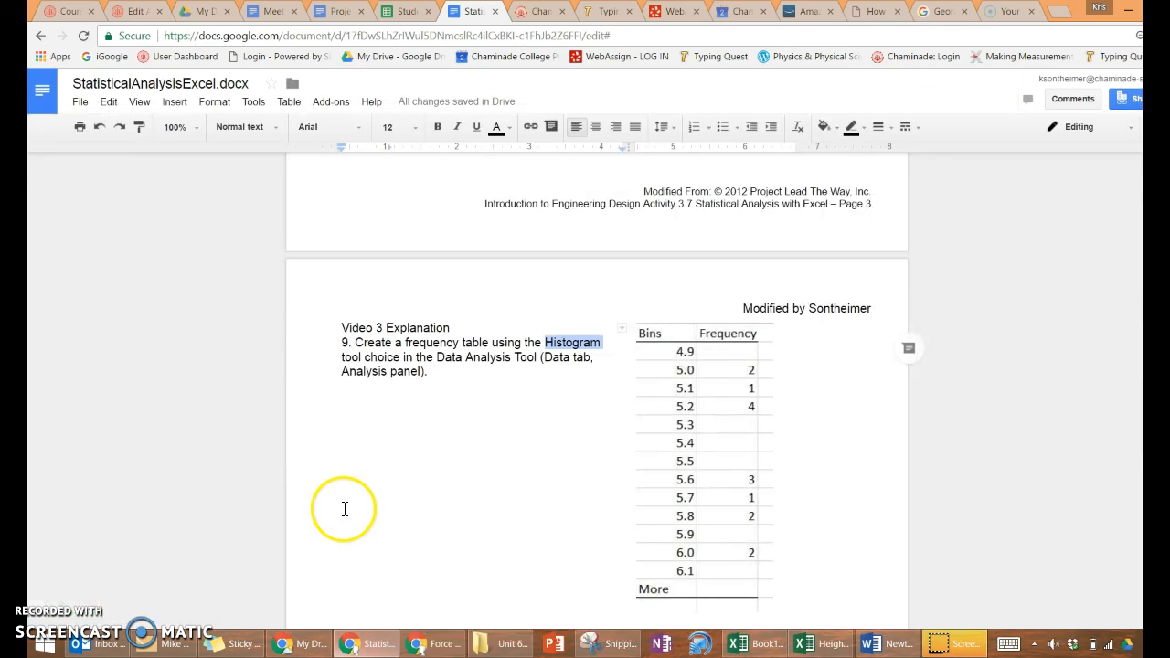
pyautogui.scroll(-20, 411, 473)
pyautogui.scroll(-5, 418, 432)
pyautogui.scroll(4, 418, 432)
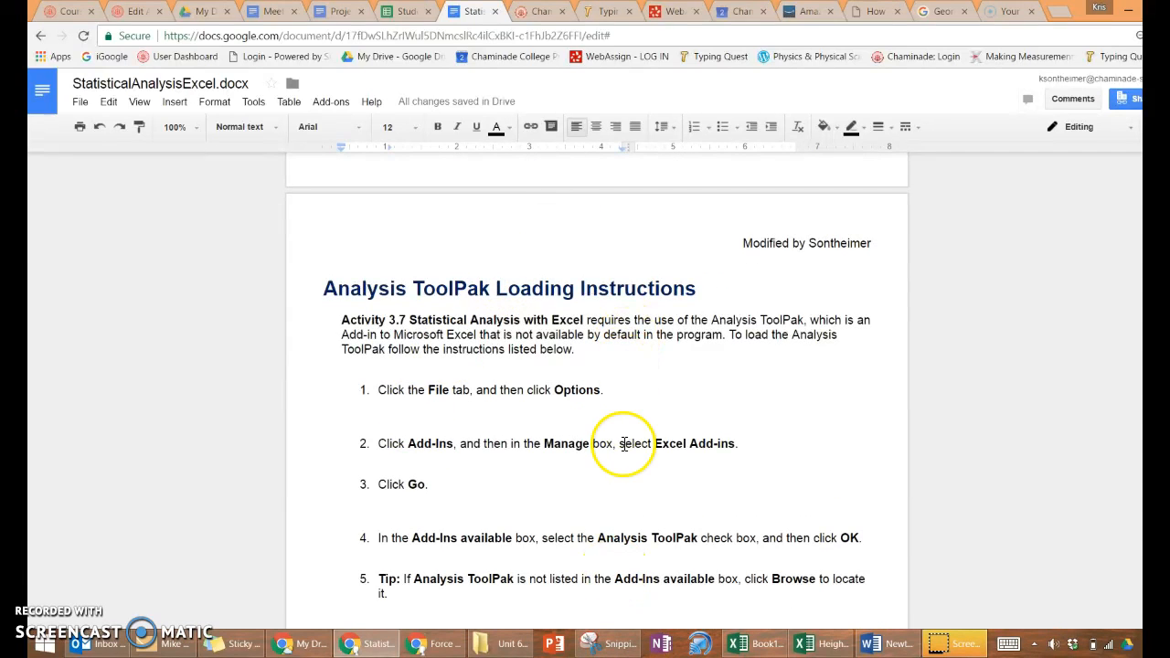
pyautogui.scroll(-1, 625, 440)
pyautogui.scroll(-5, 626, 444)
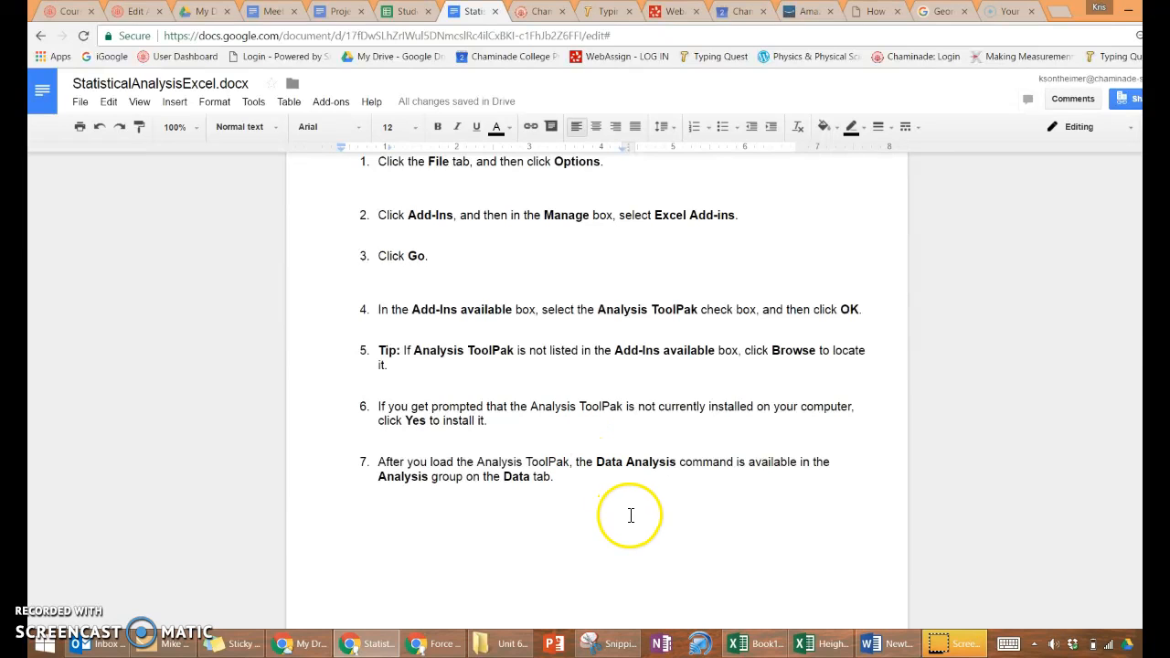
pyautogui.click(656, 466)
pyautogui.scroll(6, 649, 491)
pyautogui.click(654, 468)
# Step: Return to item 9 and examine the example table of bins and frequencies
pyautogui.scroll(6, 652, 477)
pyautogui.scroll(10, 663, 479)
pyautogui.scroll(-1, 660, 449)
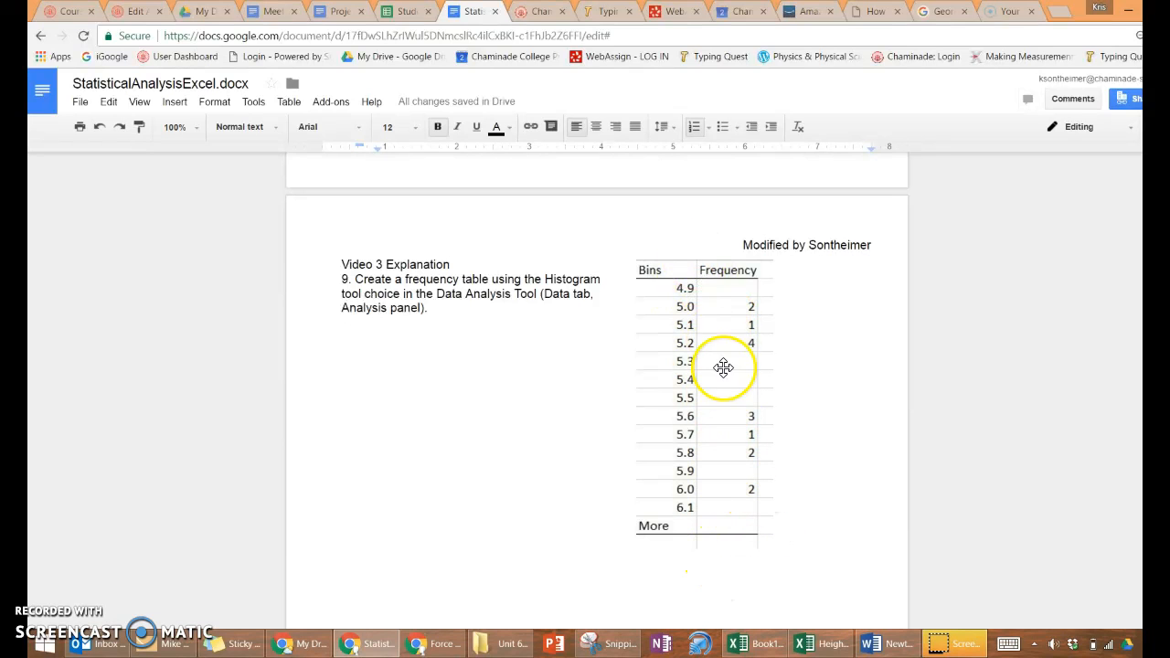
pyautogui.click(720, 292)
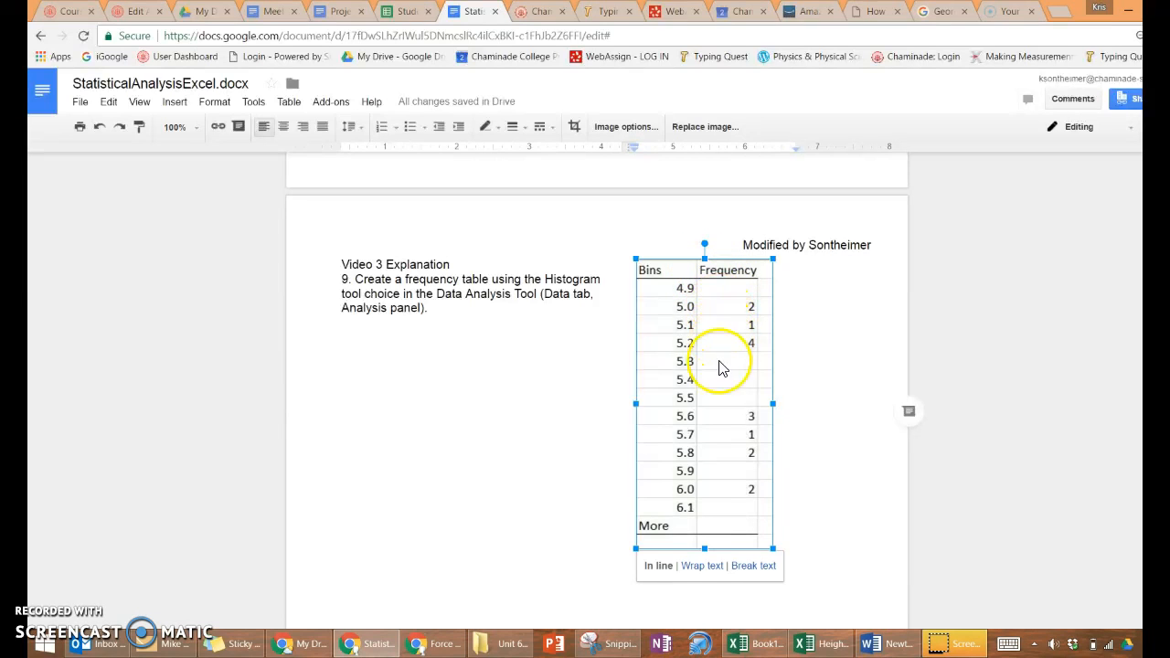
# Step: Switch to the Height Data workbook in Excel and start the Histogram tool from Data Analysis
pyautogui.click(811, 640)
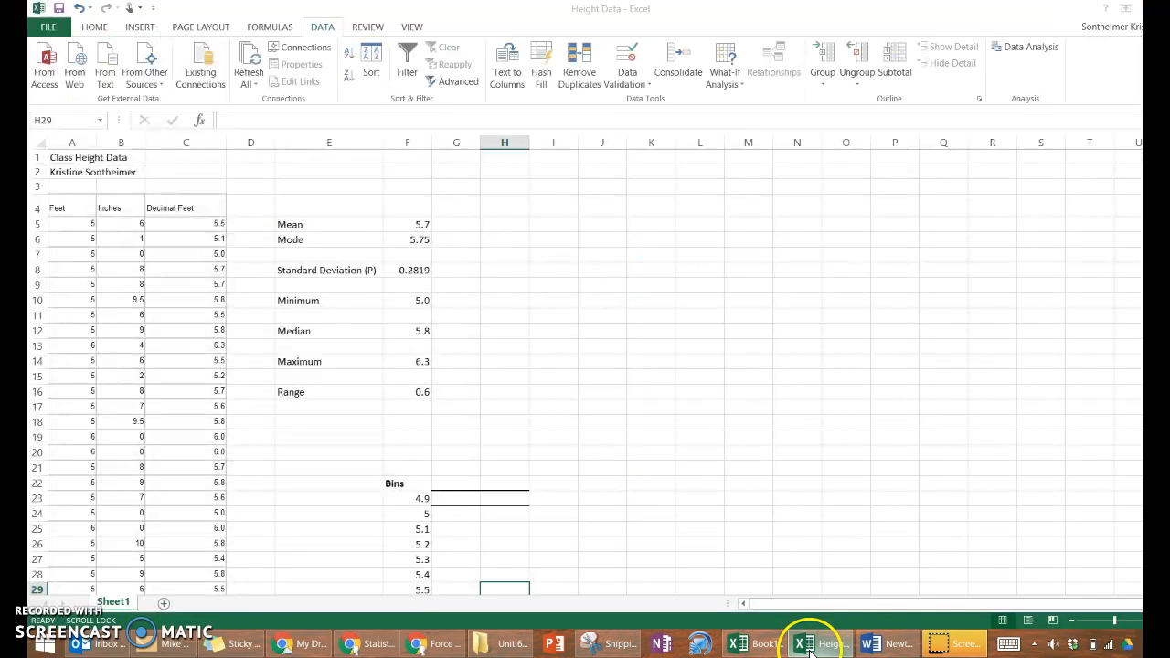
pyautogui.click(448, 495)
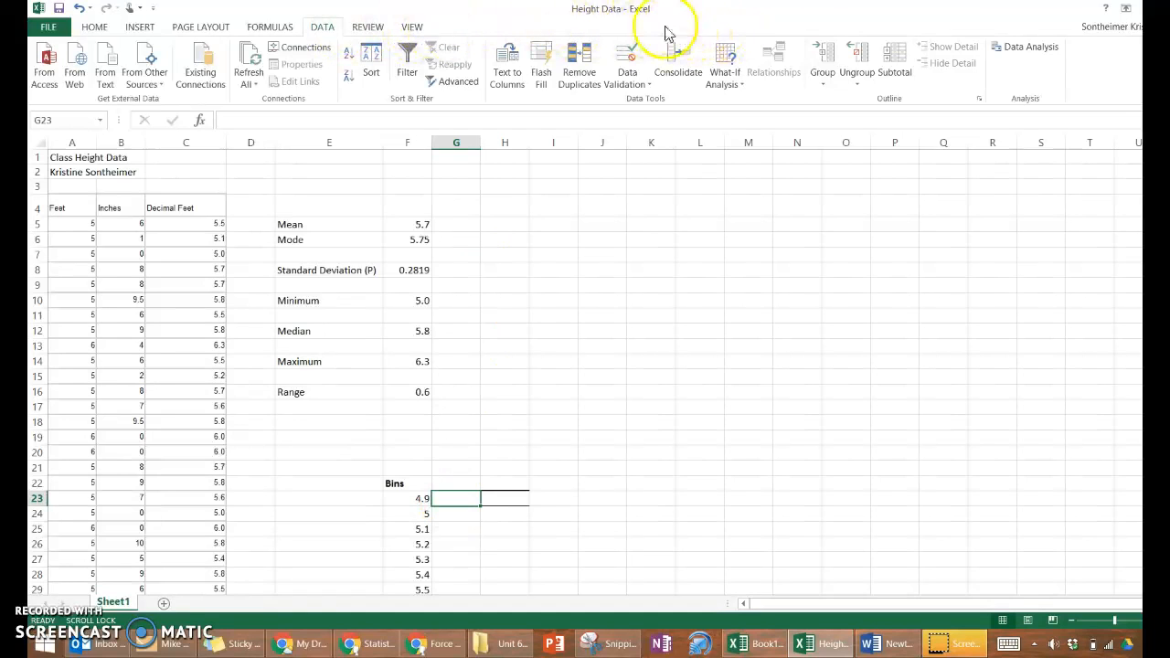
pyautogui.click(1047, 49)
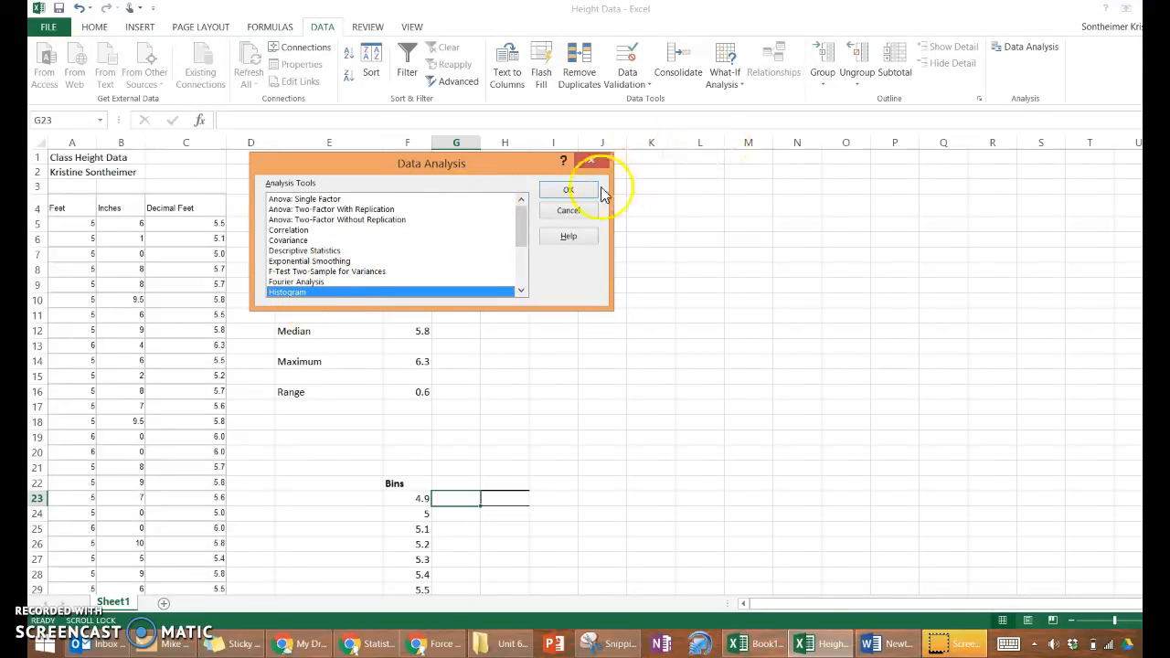
pyautogui.click(570, 189)
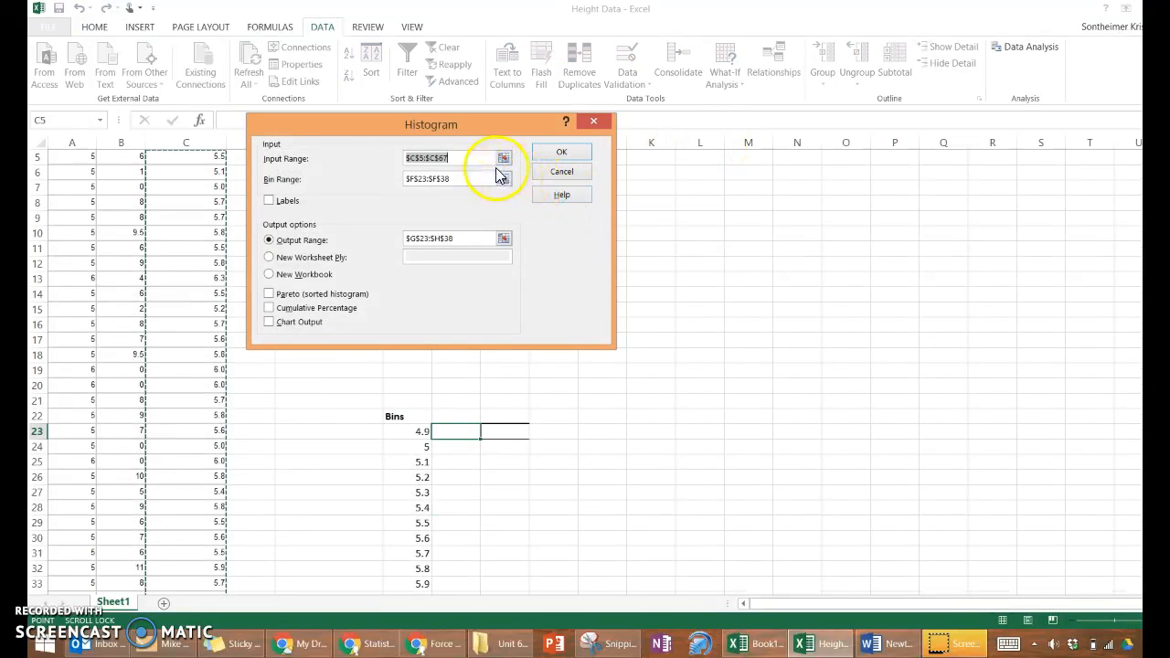
# Step: Set the histogram's input range to the Decimal Feet values in C5:C67
pyautogui.click(504, 159)
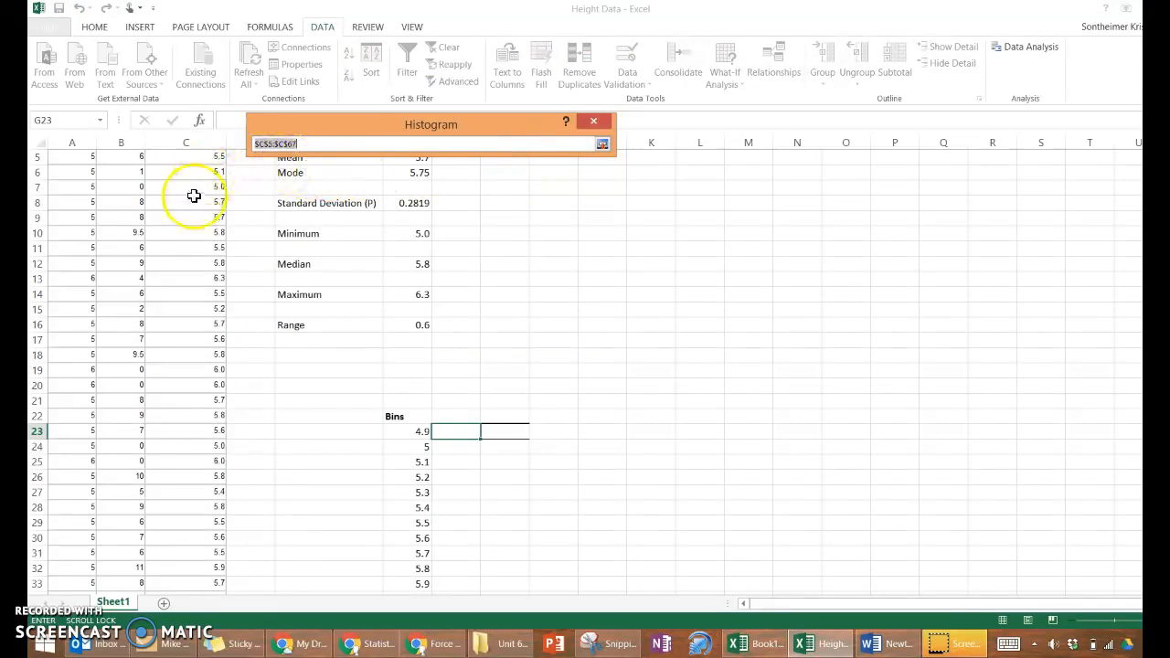
pyautogui.scroll(2, 193, 197)
pyautogui.moveTo(202, 224); pyautogui.dragTo(187, 557)
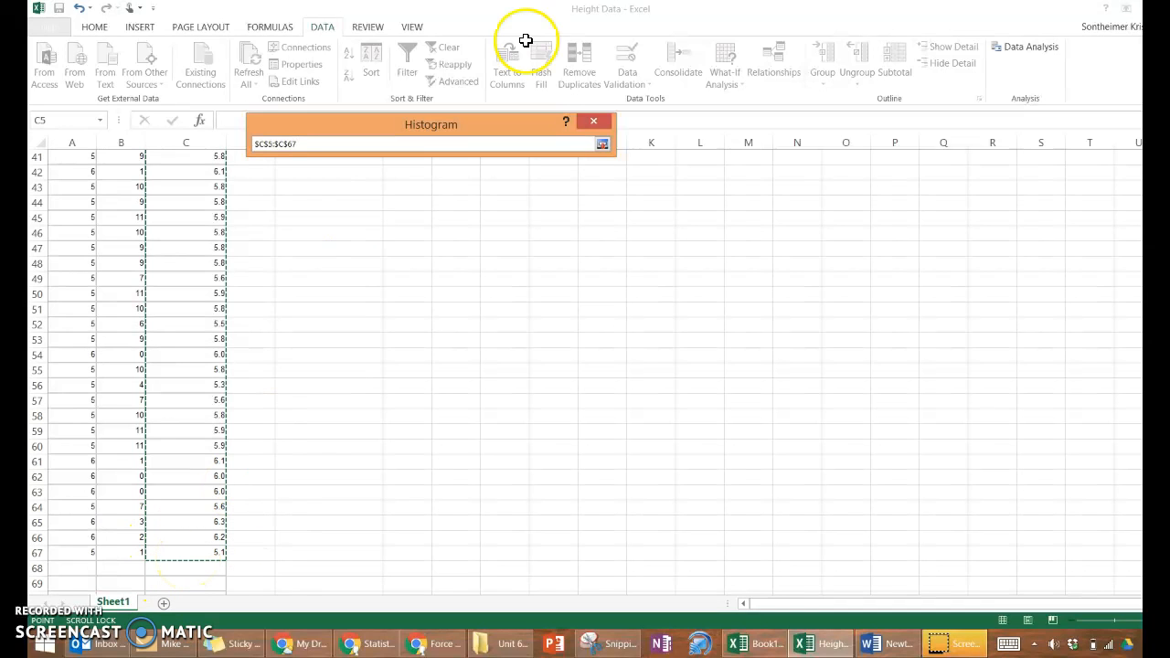
pyautogui.click(602, 146)
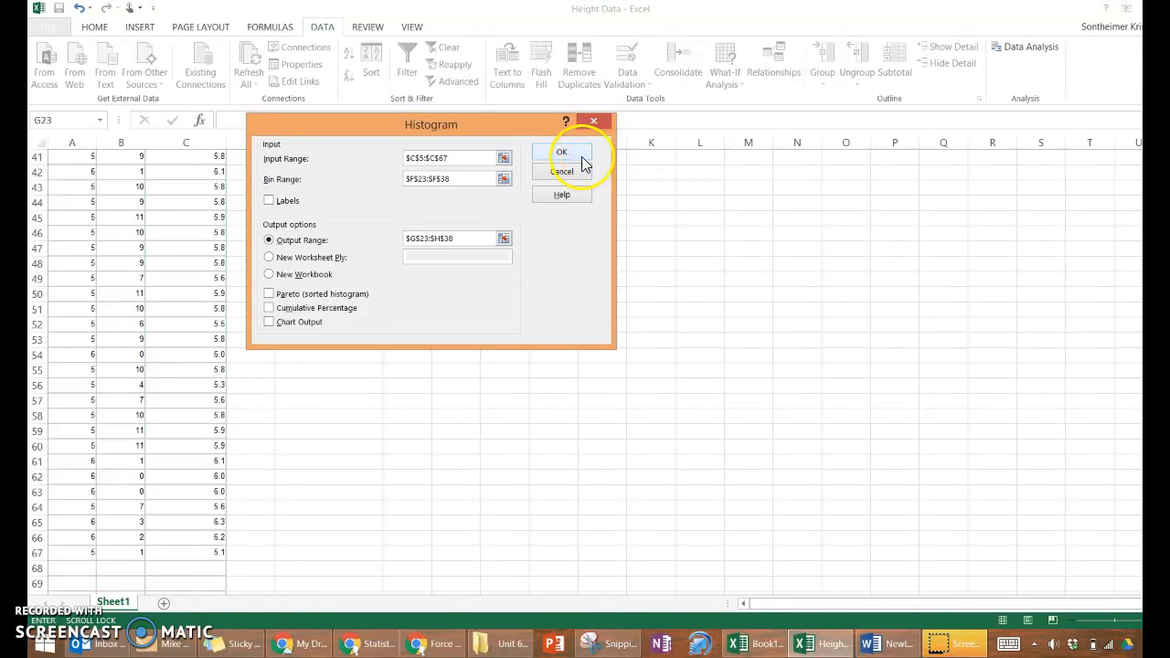
# Step: Set the histogram's bin range to the bin values in F23:F38
pyautogui.click(504, 179)
pyautogui.scroll(7, 481, 407)
pyautogui.moveTo(416, 203); pyautogui.dragTo(428, 431)
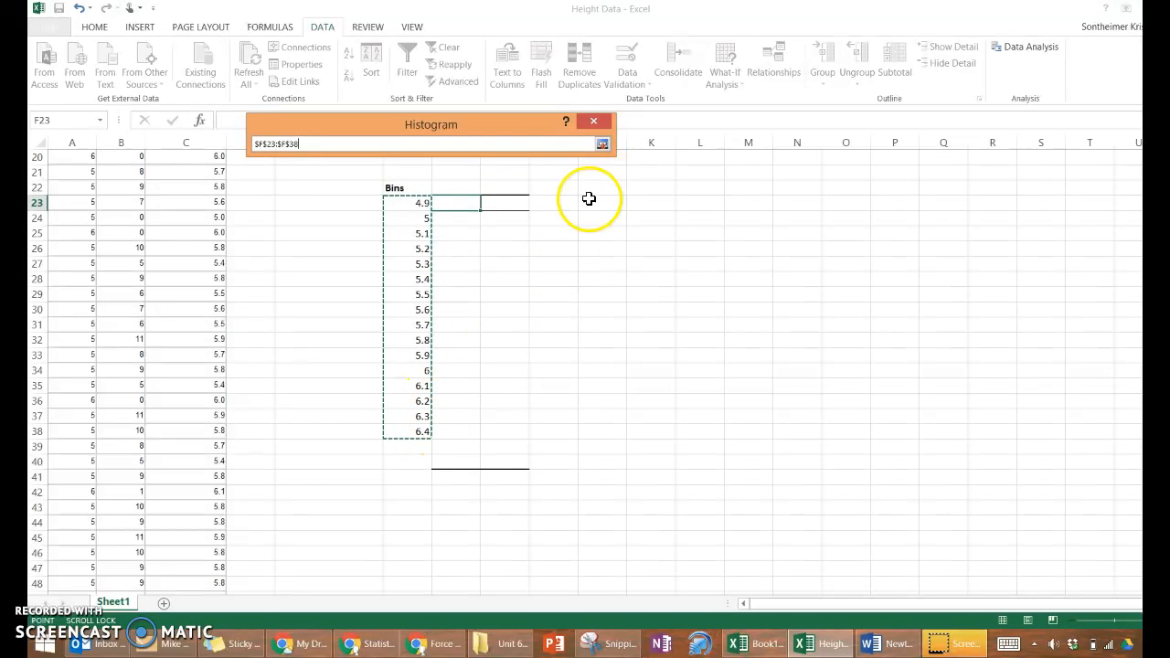
pyautogui.click(603, 144)
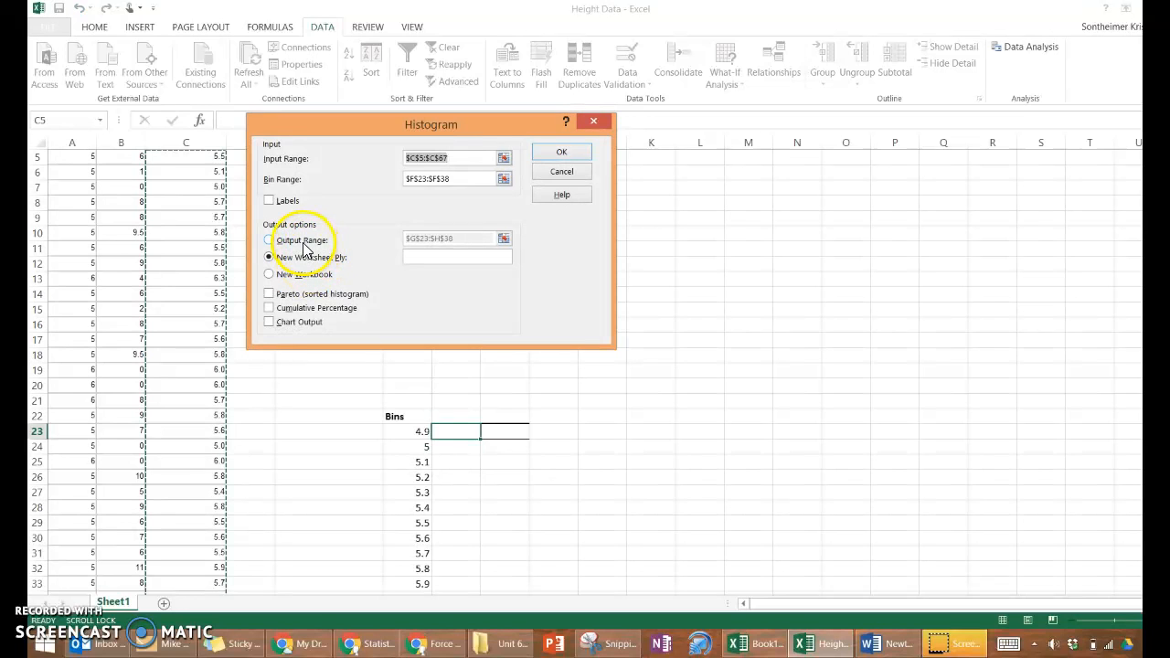
# Step: Send the histogram output to the range G23:H38 on the current sheet and generate the frequency table
pyautogui.click(310, 242)
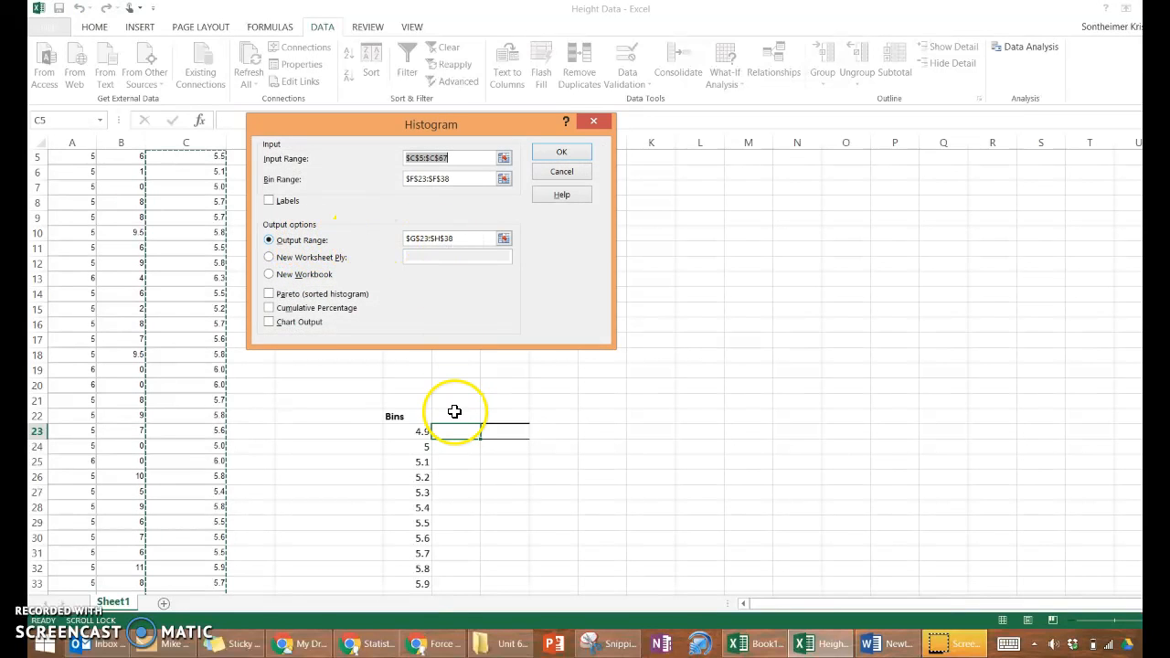
pyautogui.click(479, 241)
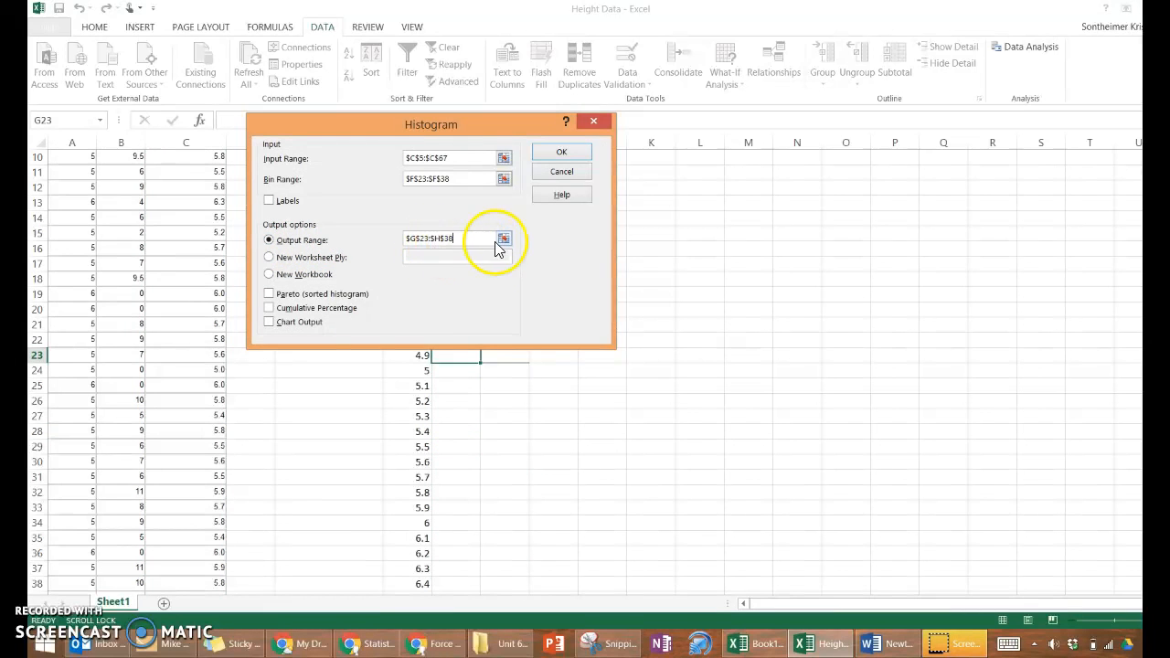
pyautogui.click(501, 241)
pyautogui.moveTo(449, 355); pyautogui.dragTo(515, 577)
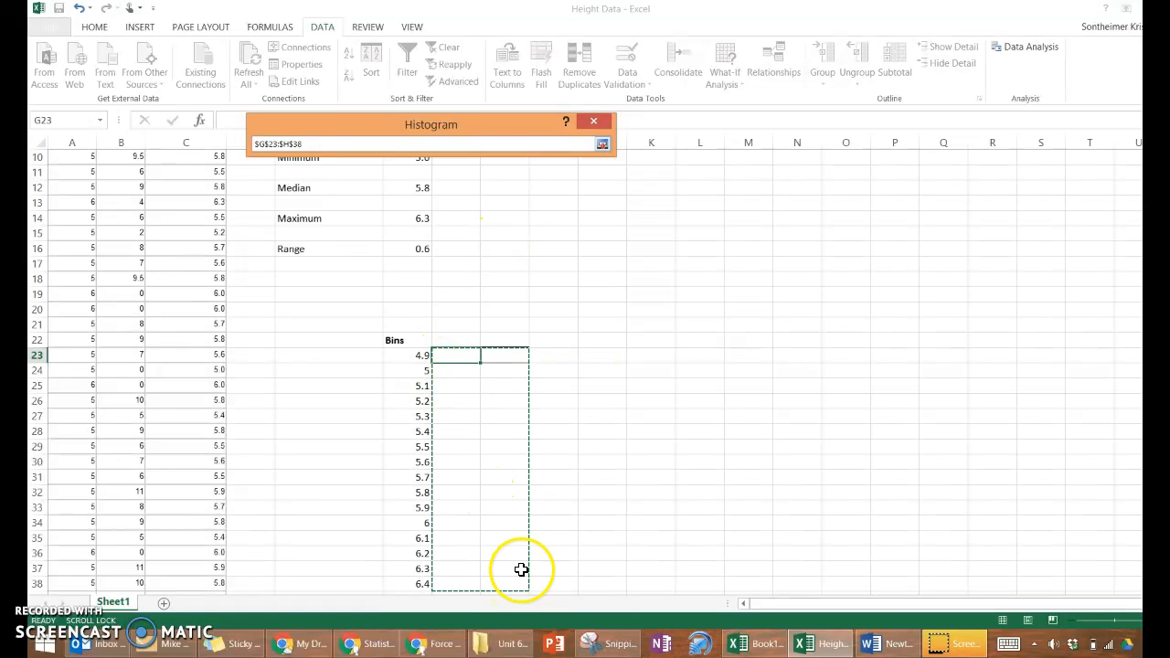
pyautogui.click(603, 146)
pyautogui.click(575, 153)
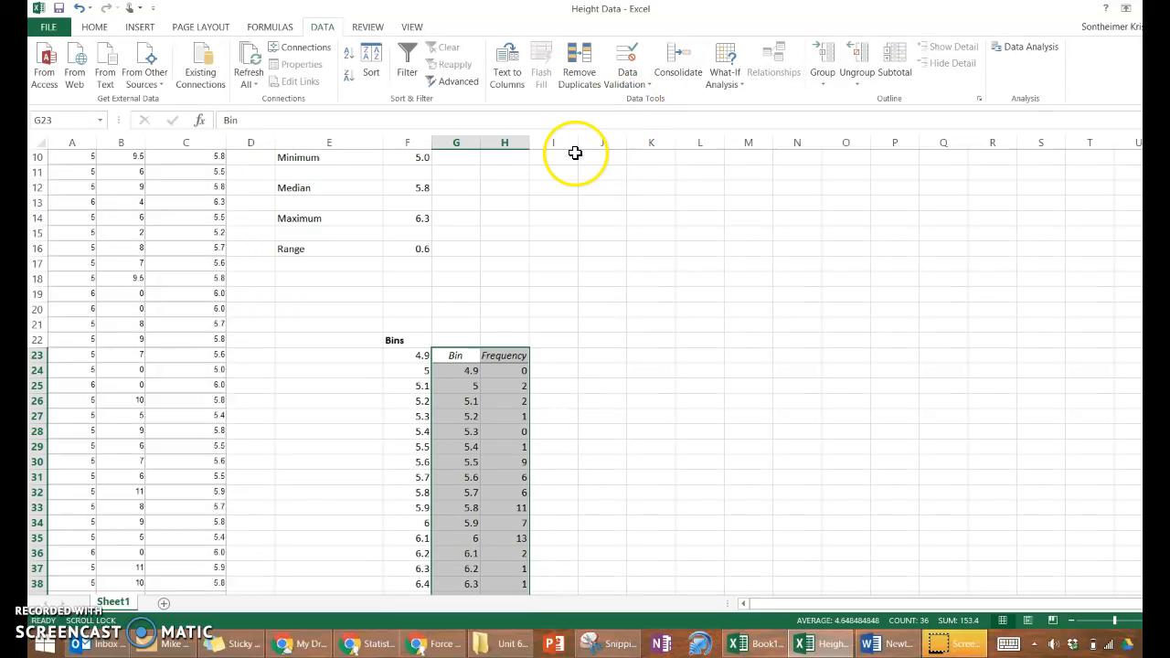
# Step: Review the frequencies in the generated table, including the highest bins
pyautogui.scroll(-1, 647, 229)
pyautogui.scroll(-1, 647, 224)
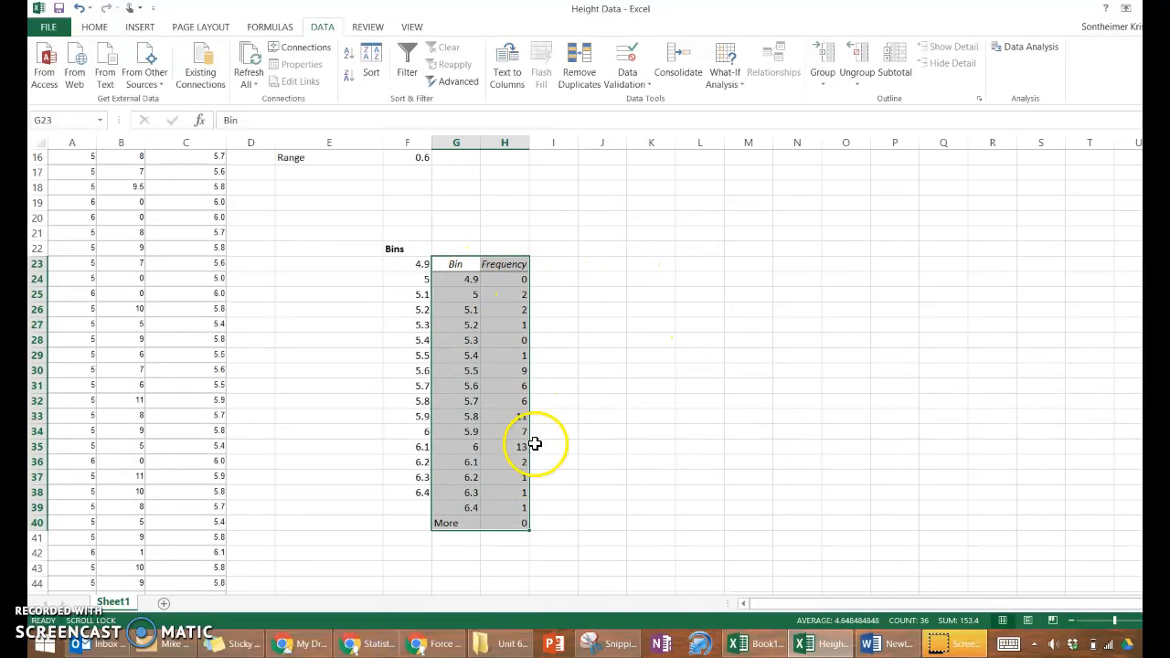
pyautogui.click(503, 448)
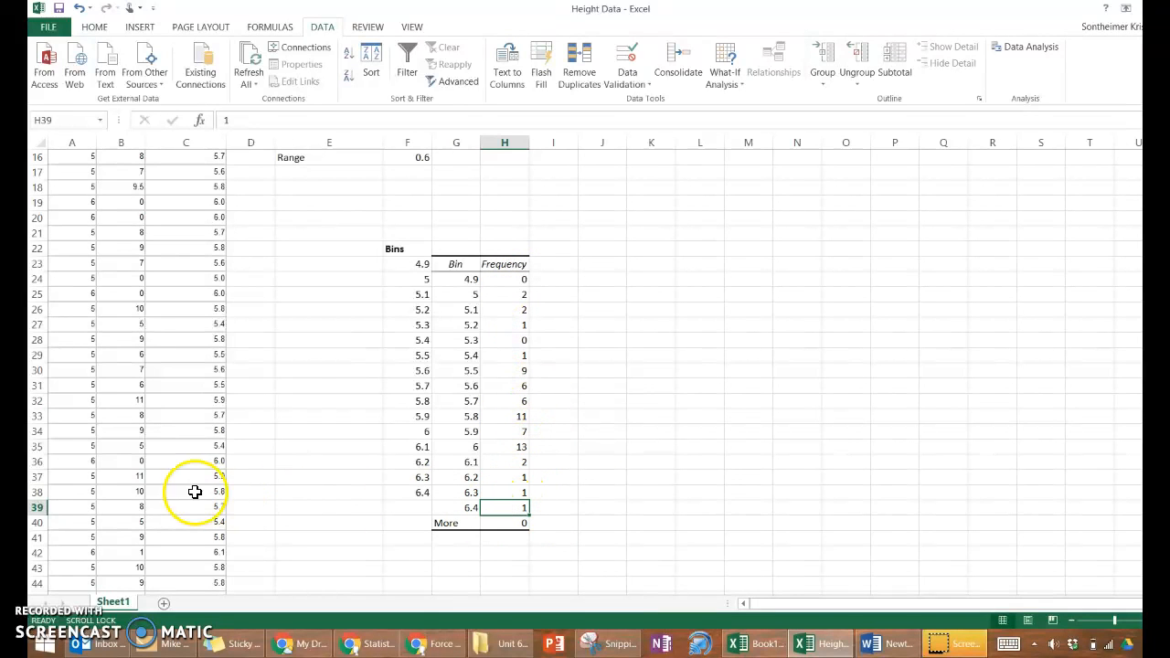
# Step: Show the Decimal Feet value in C65 with two decimal places
pyautogui.scroll(-4, 303, 478)
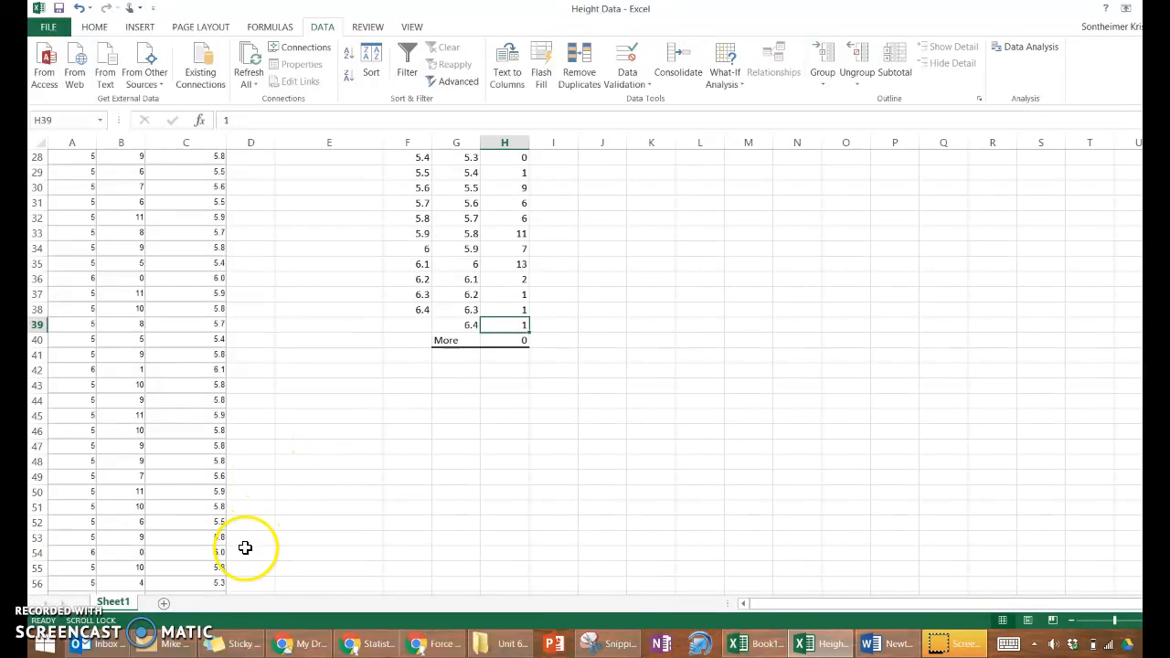
pyautogui.scroll(-2, 241, 539)
pyautogui.scroll(-2, 238, 533)
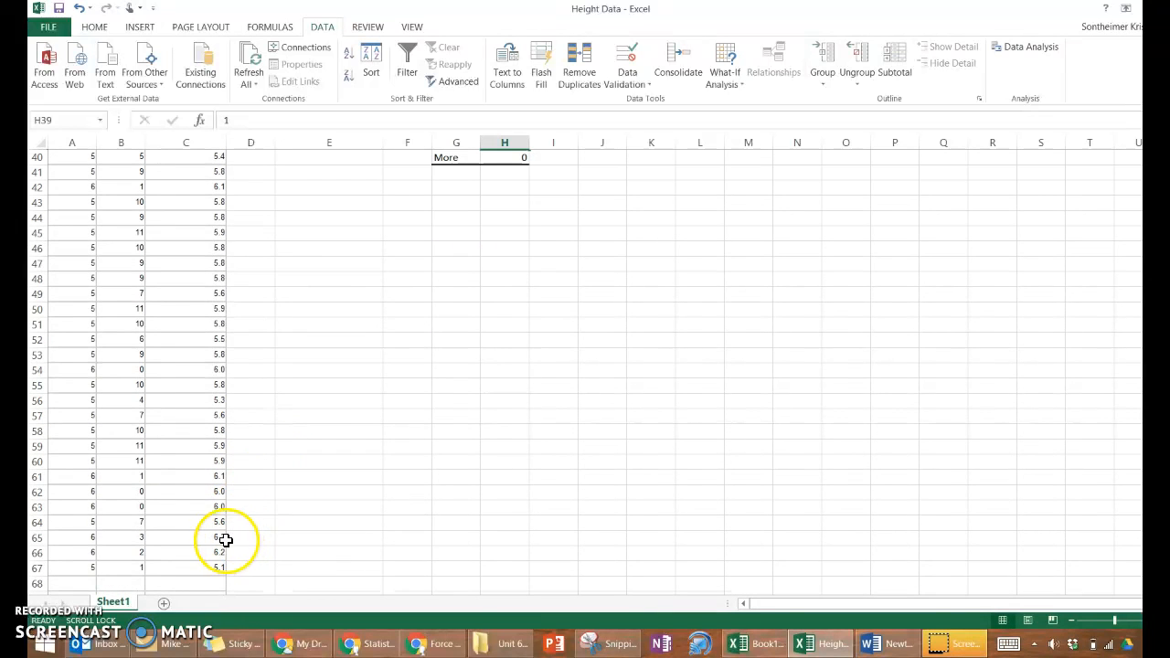
pyautogui.click(220, 536)
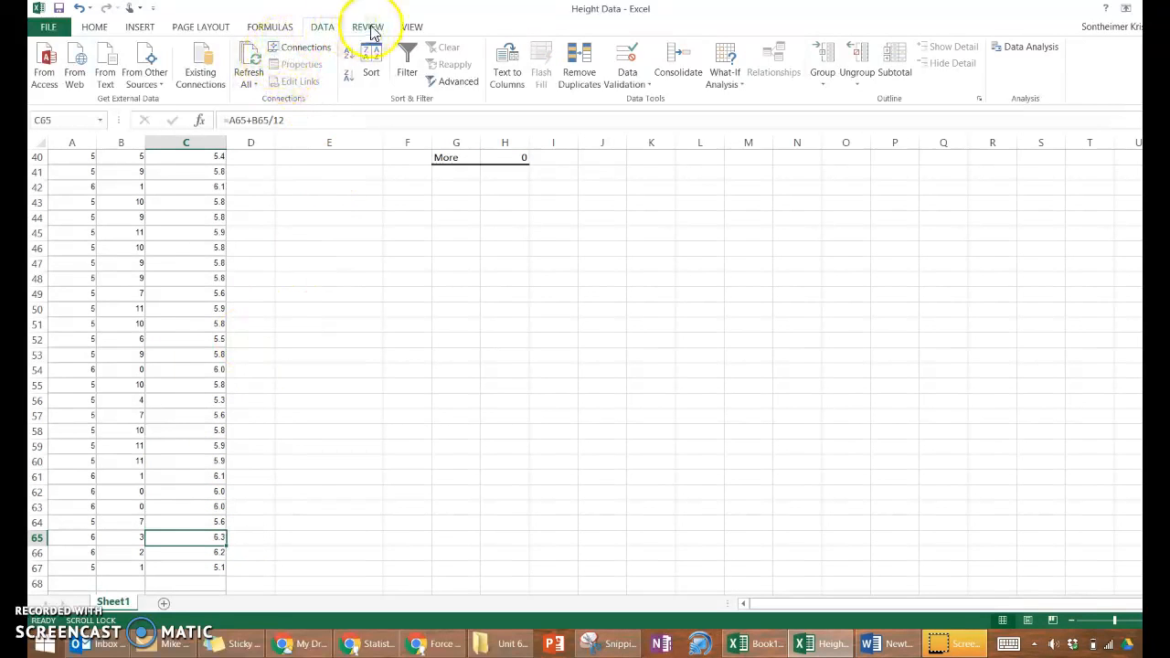
pyautogui.click(96, 27)
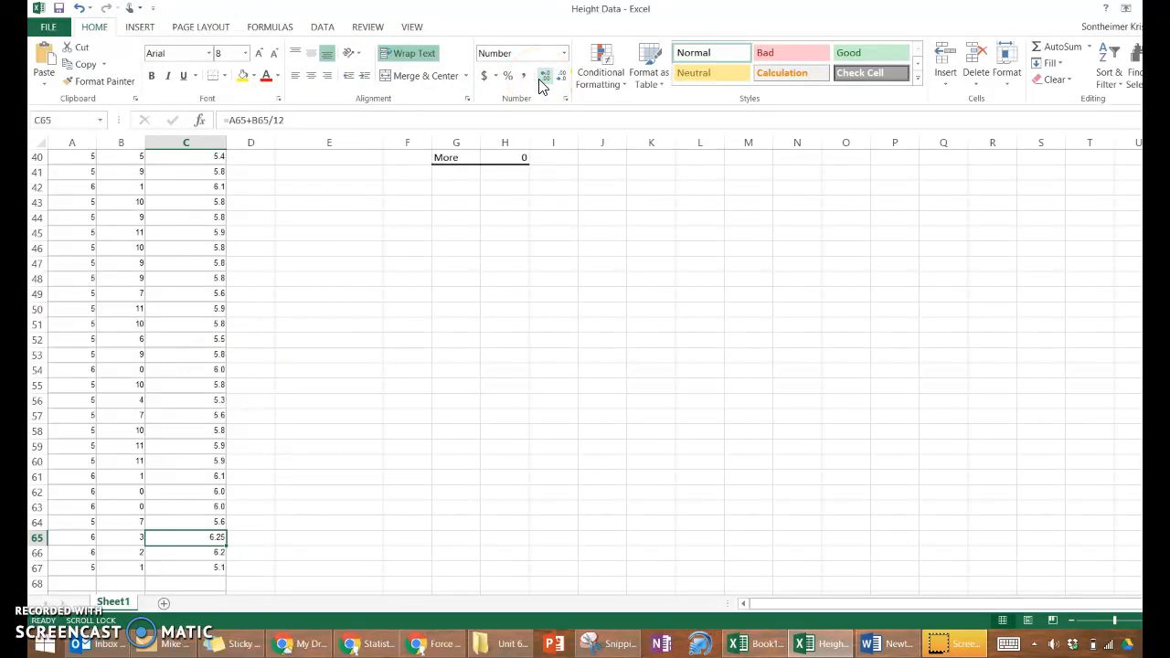
pyautogui.click(179, 235)
# Step: Insert a clustered column chart of the frequencies in G24:H39 with the bins as categories, and place it beside the frequency table
pyautogui.scroll(3, 179, 235)
pyautogui.scroll(4, 186, 230)
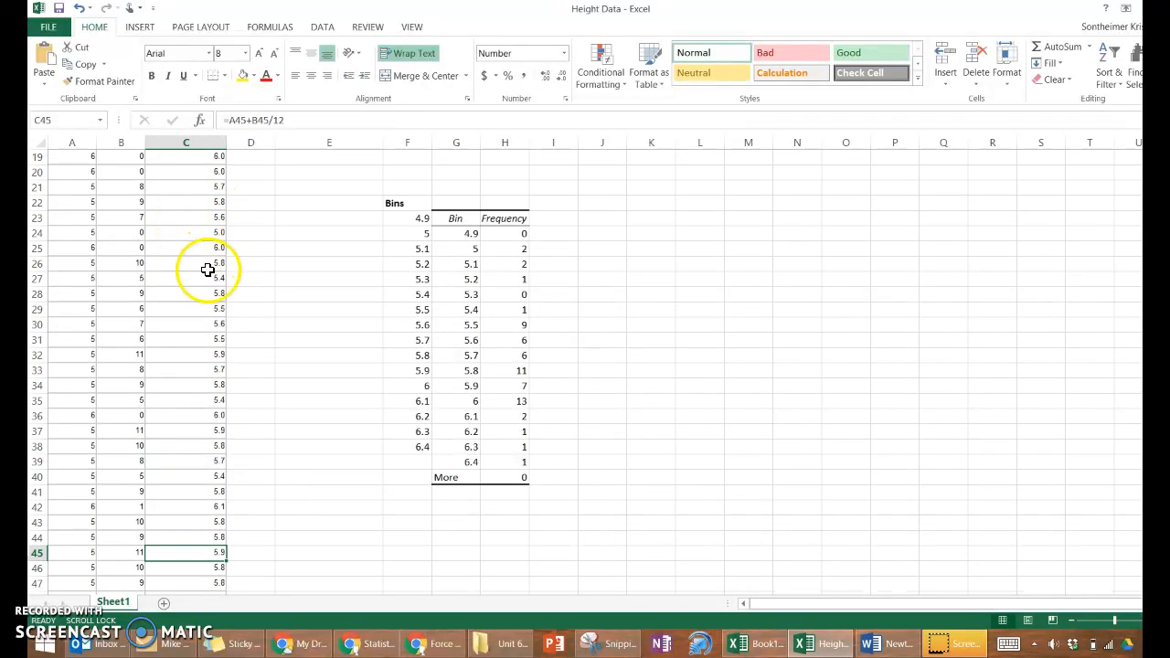
pyautogui.scroll(4, 214, 230)
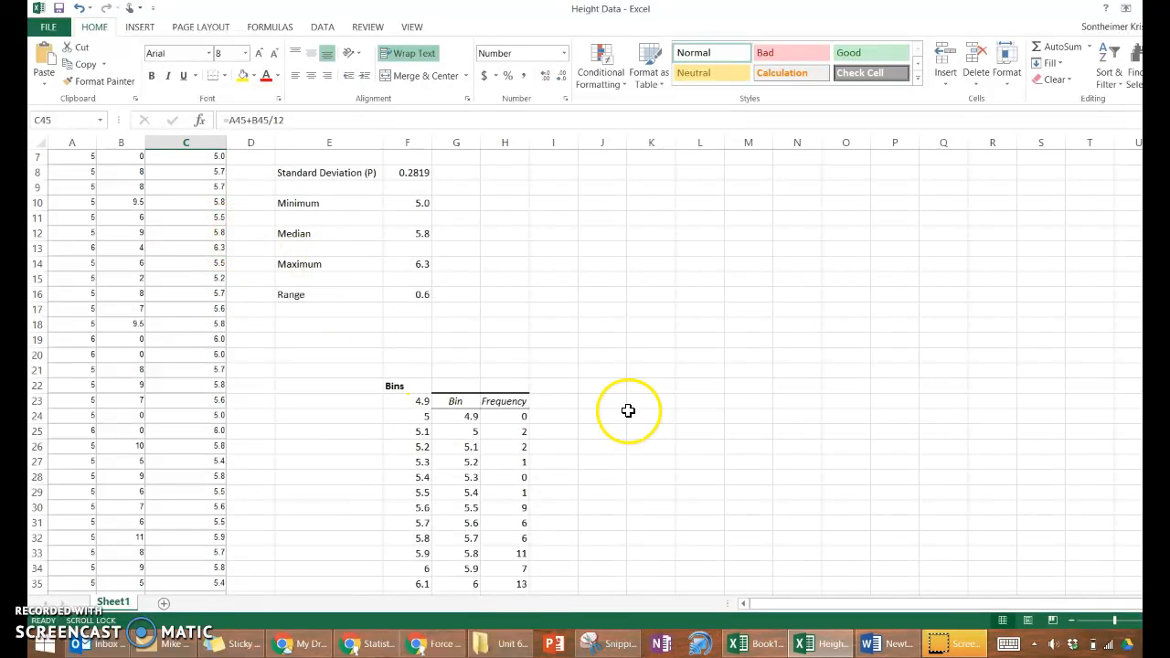
pyautogui.scroll(2, 622, 402)
pyautogui.scroll(-5, 619, 399)
pyautogui.click(518, 387)
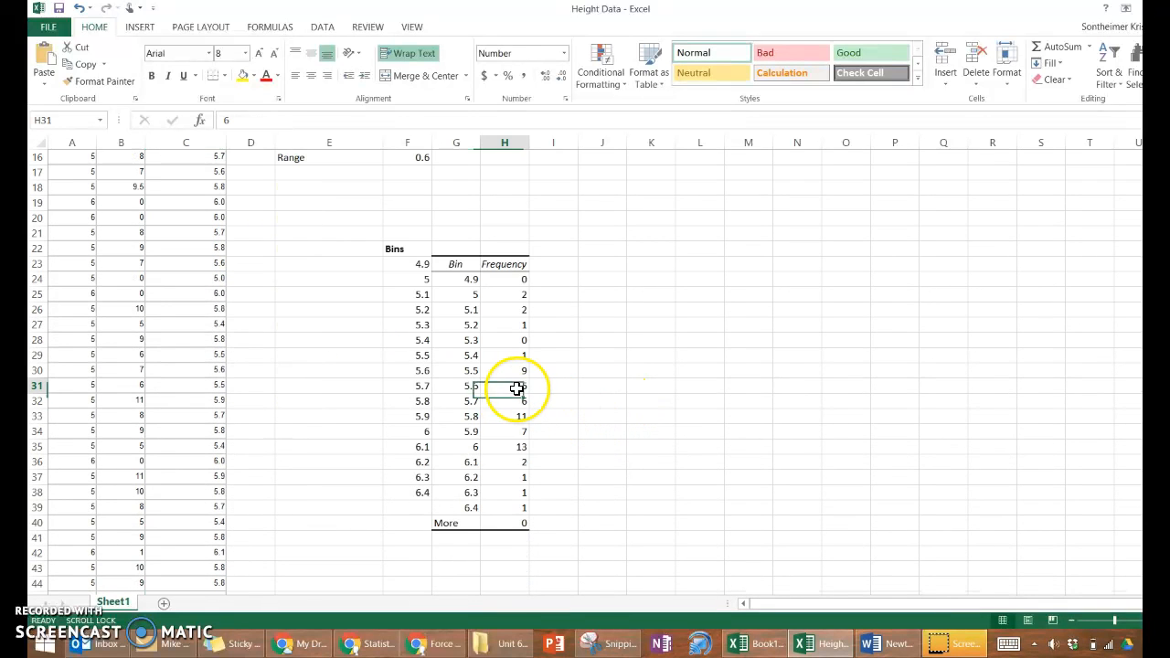
pyautogui.click(454, 279)
pyautogui.moveTo(455, 279); pyautogui.dragTo(518, 508)
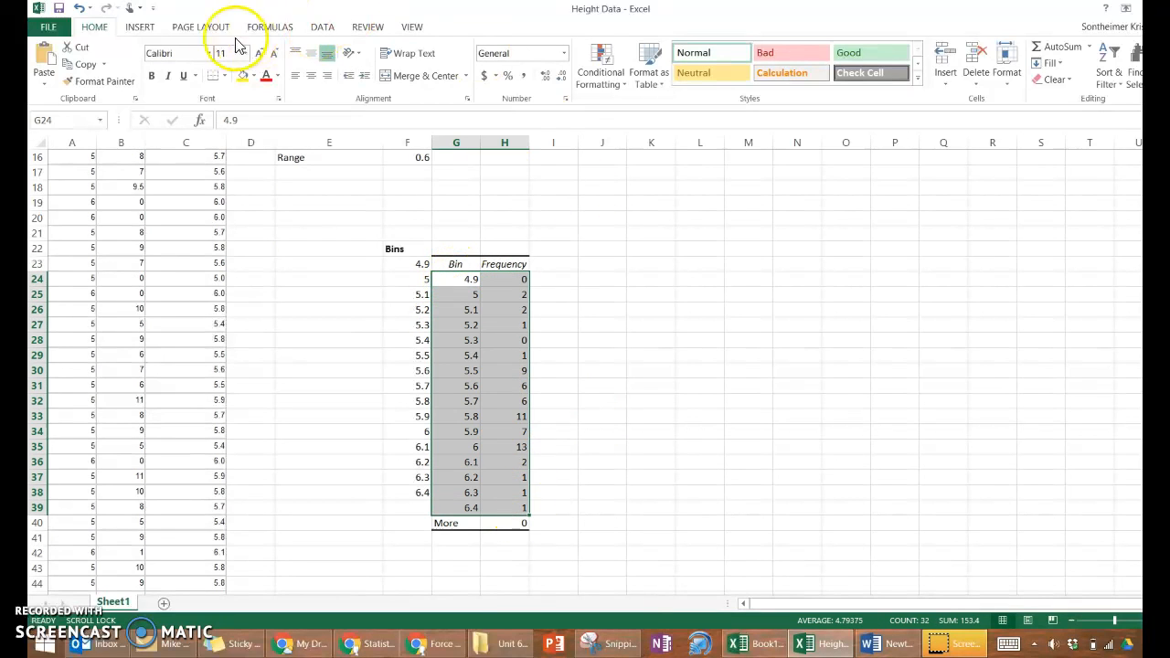
pyautogui.click(145, 27)
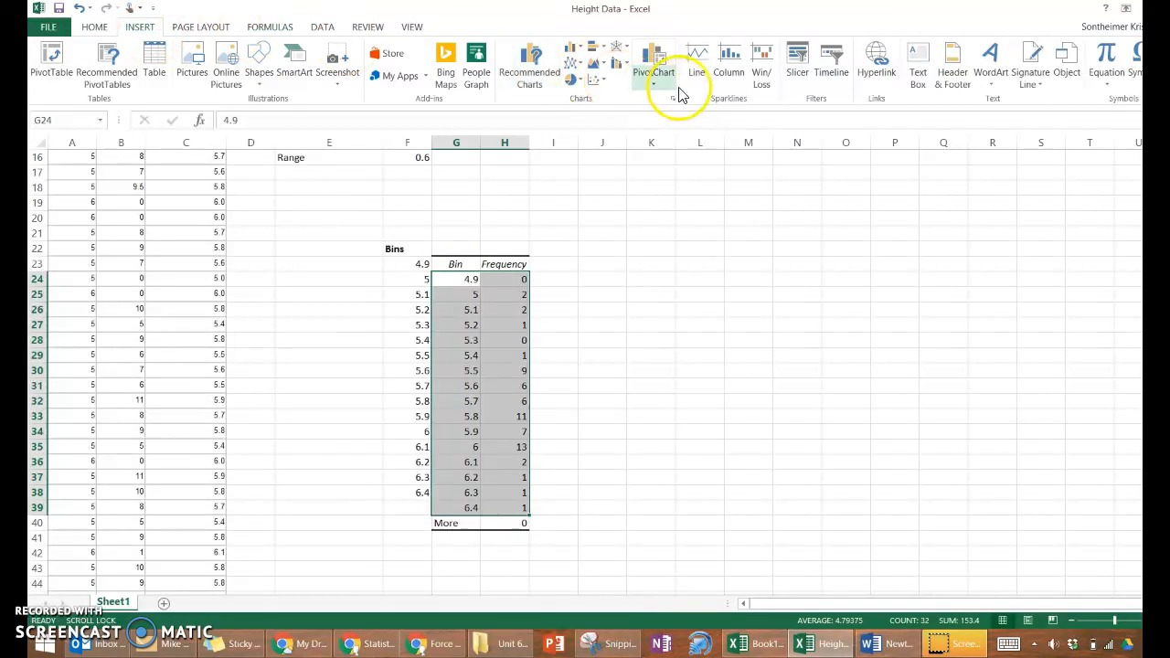
pyautogui.click(582, 52)
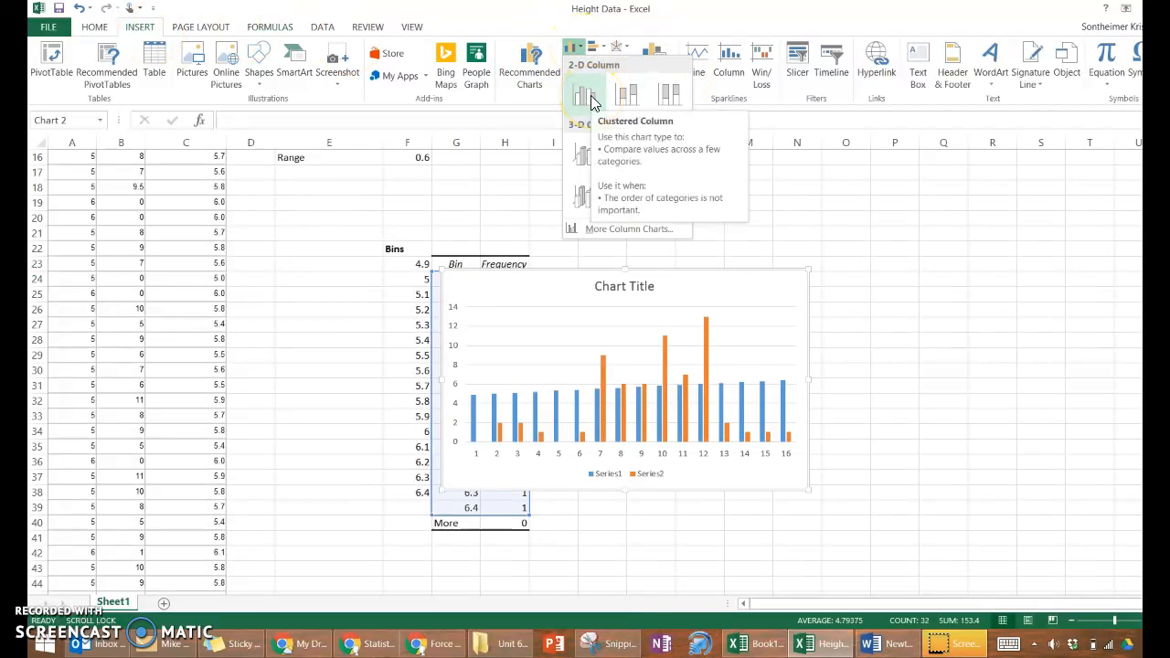
pyautogui.click(606, 228)
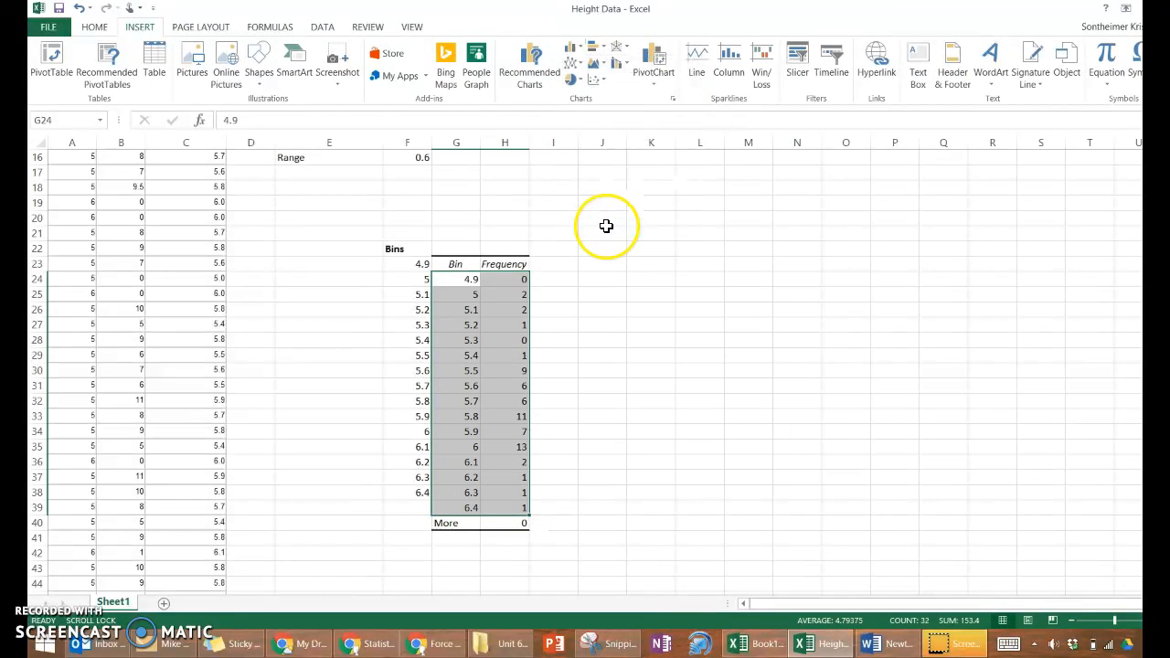
pyautogui.moveTo(628, 165)
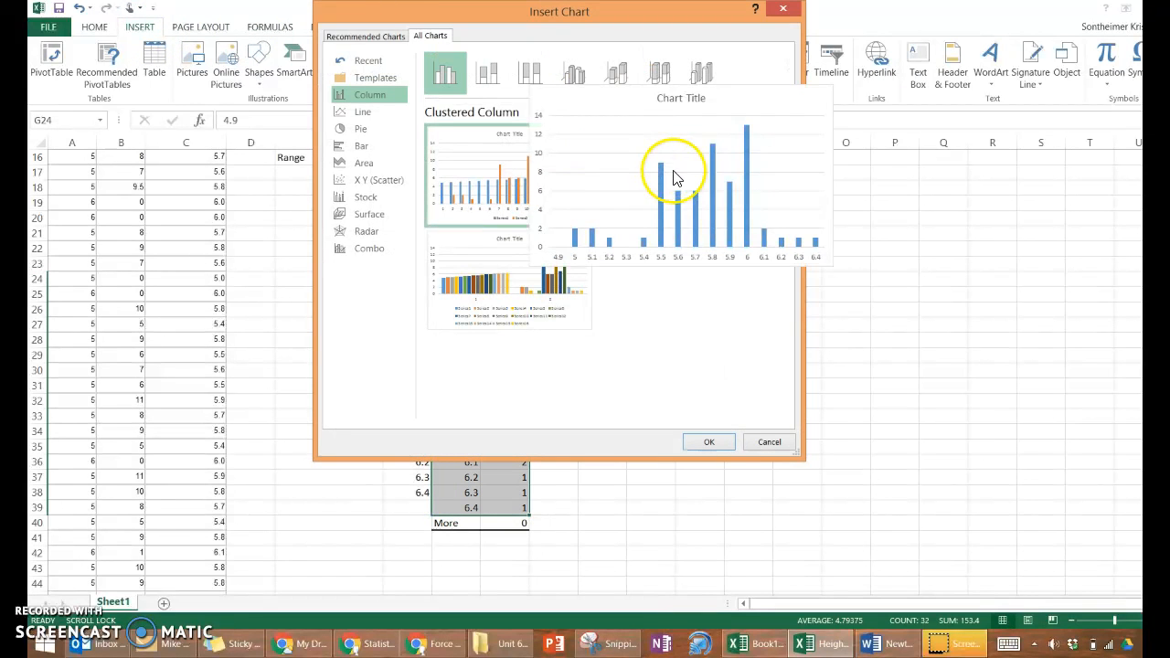
pyautogui.moveTo(563, 179)
pyautogui.moveTo(667, 156)
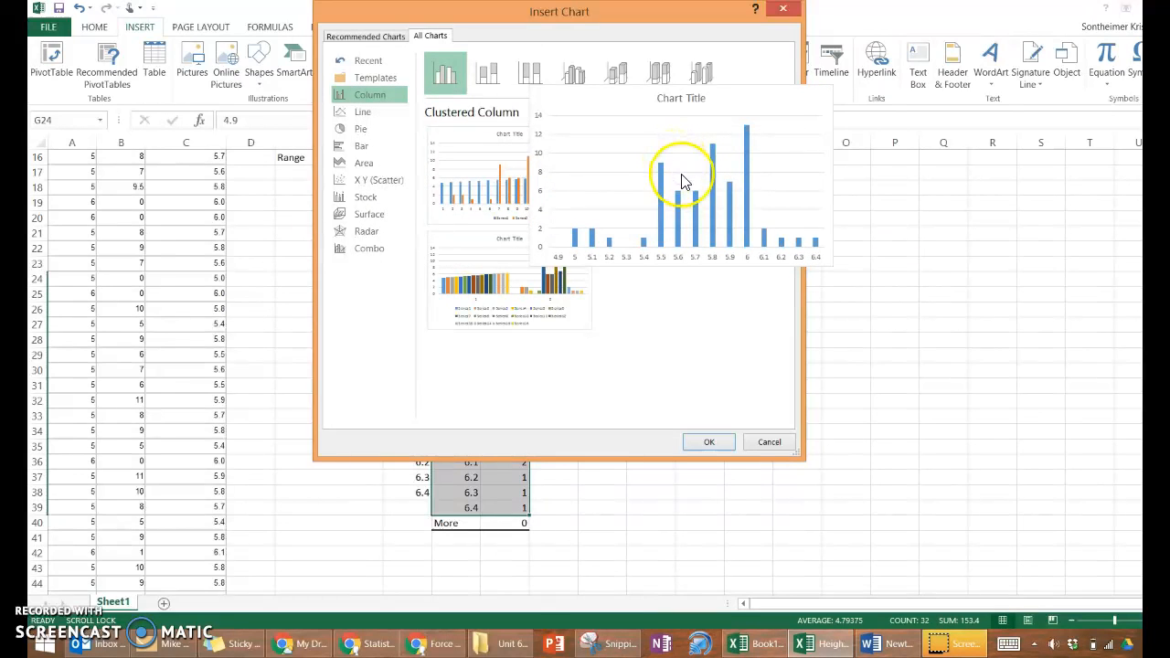
pyautogui.doubleClick(684, 180)
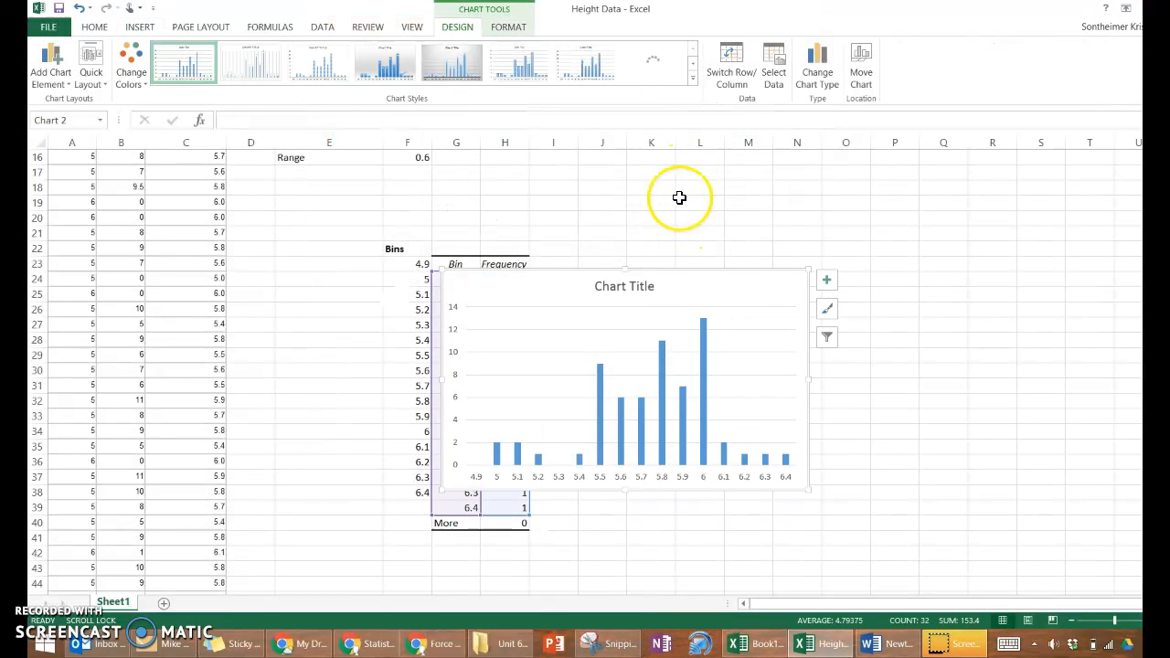
pyautogui.moveTo(724, 271); pyautogui.dragTo(894, 255)
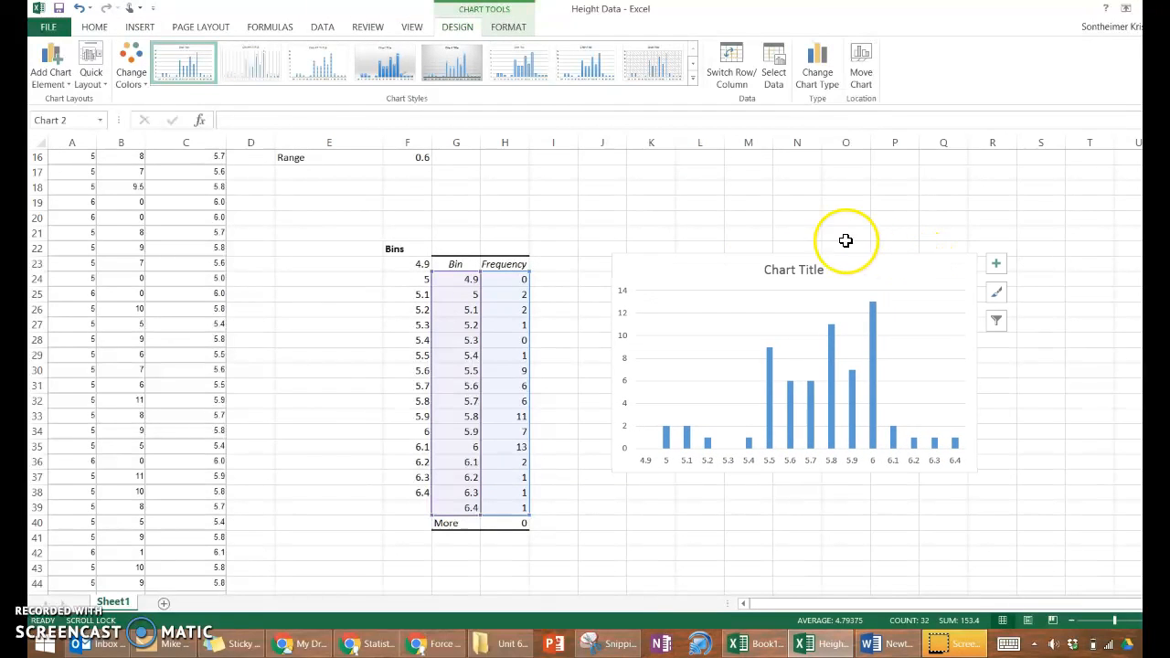
# Step: Add a primary horizontal axis title to the chart reading "Height (ft)"
pyautogui.click(46, 57)
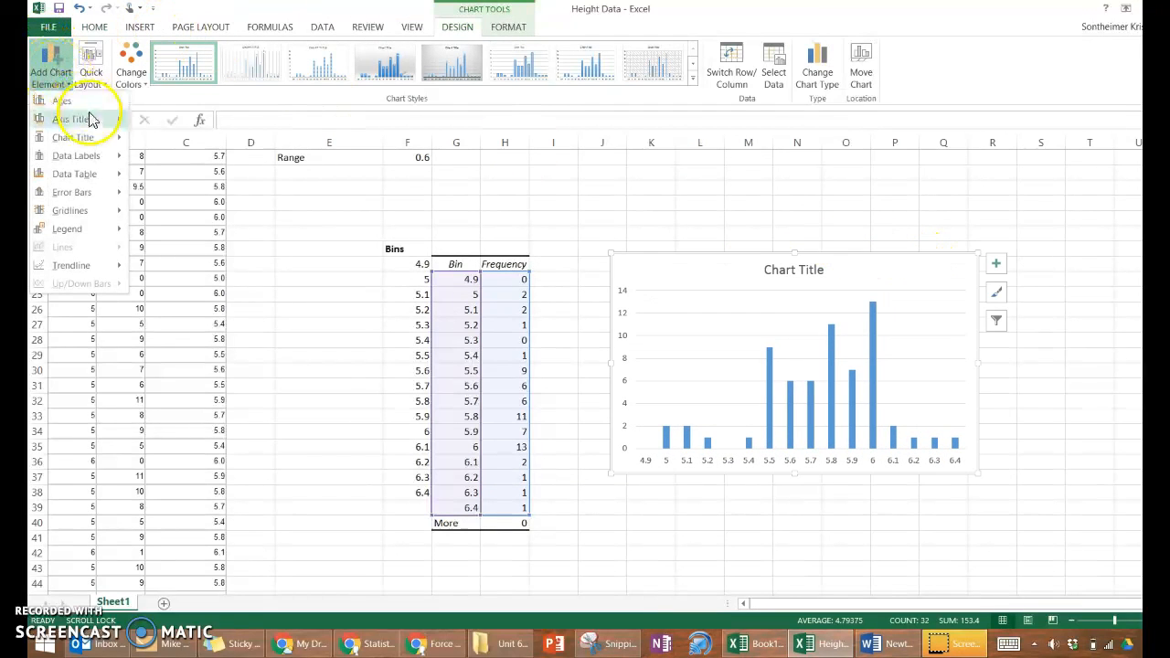
pyautogui.moveTo(112, 120)
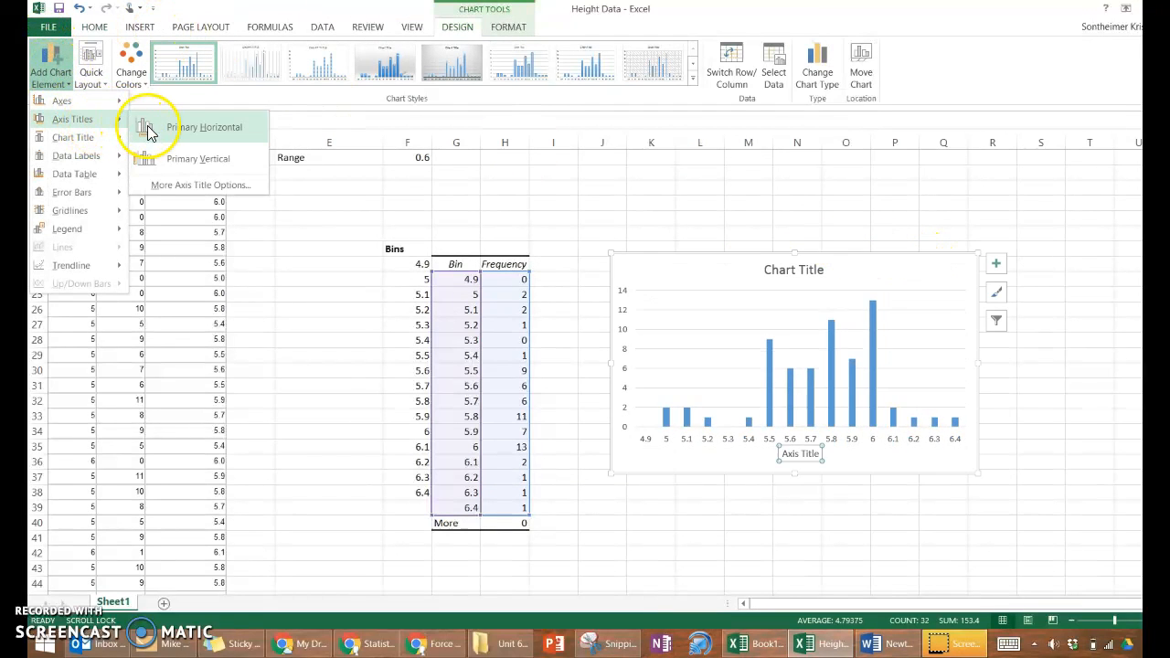
pyautogui.click(149, 132)
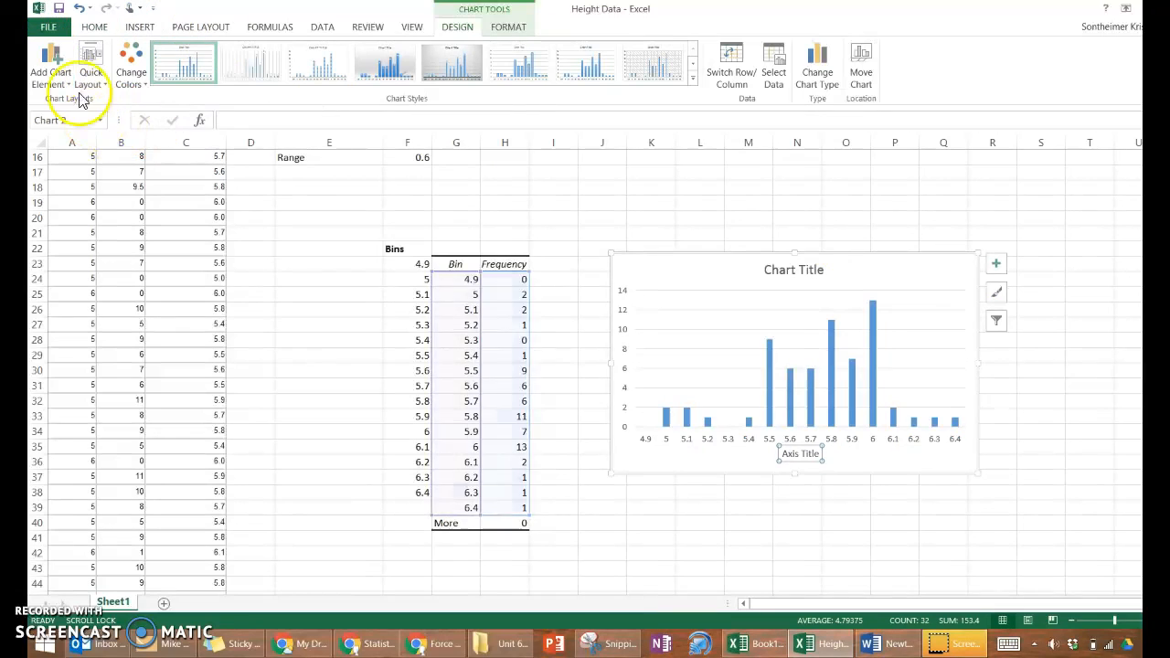
pyautogui.doubleClick(801, 455)
pyautogui.click(685, 372)
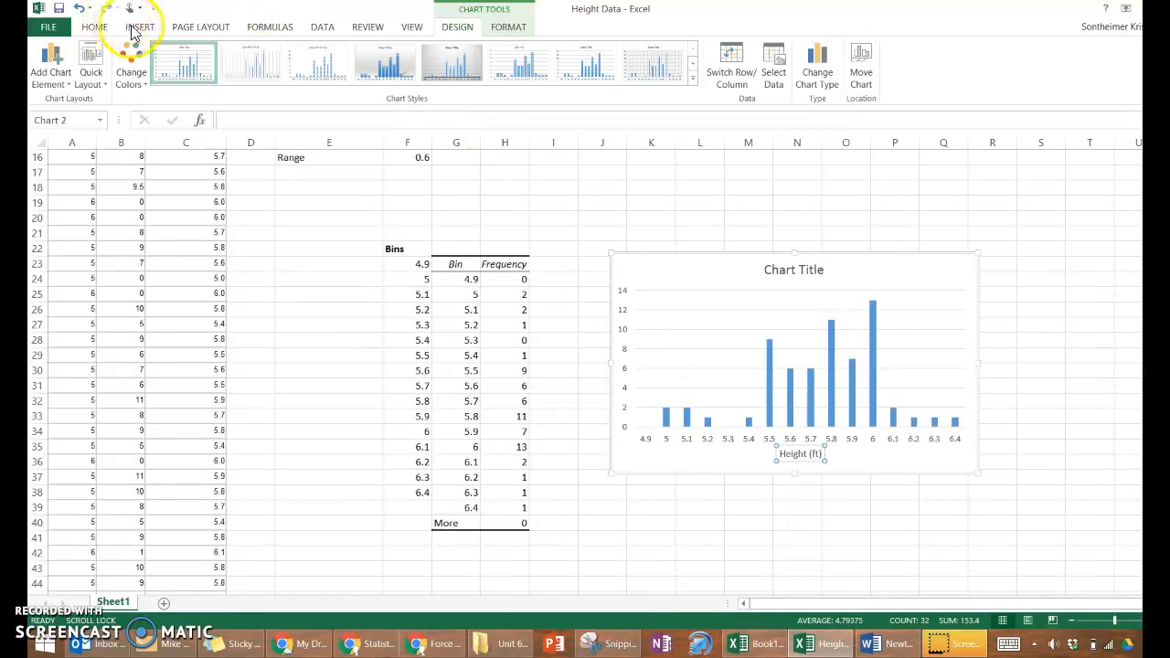
# Step: Add a primary vertical axis title to the chart reading "Frequency"
pyautogui.click(56, 78)
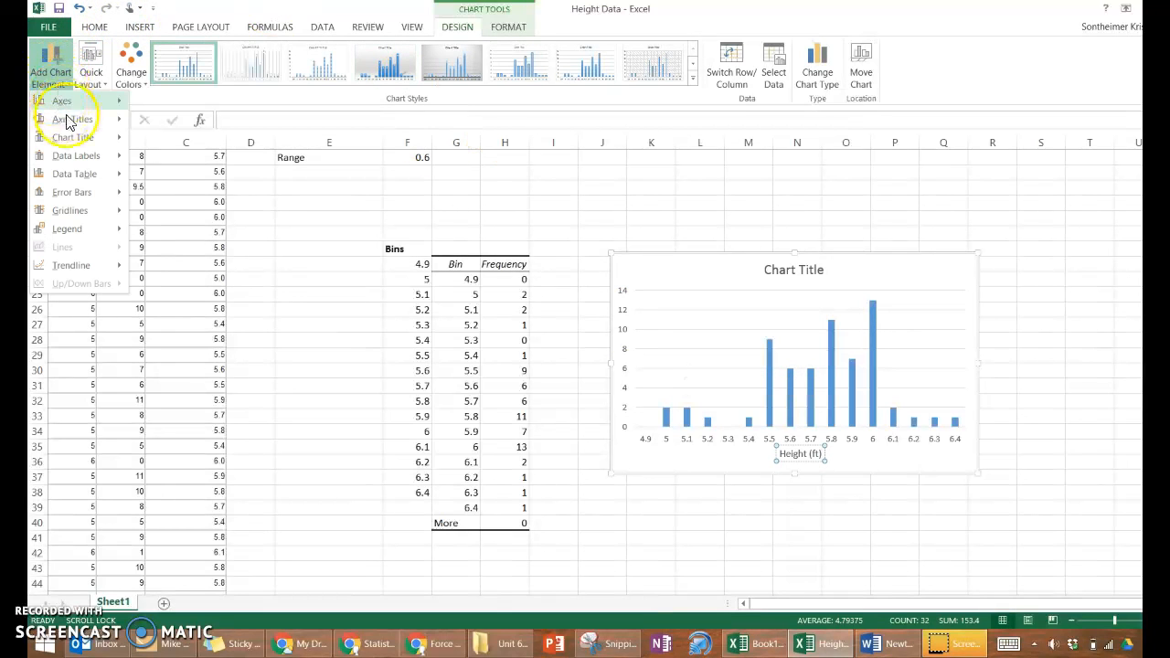
pyautogui.moveTo(73, 119)
pyautogui.click(172, 158)
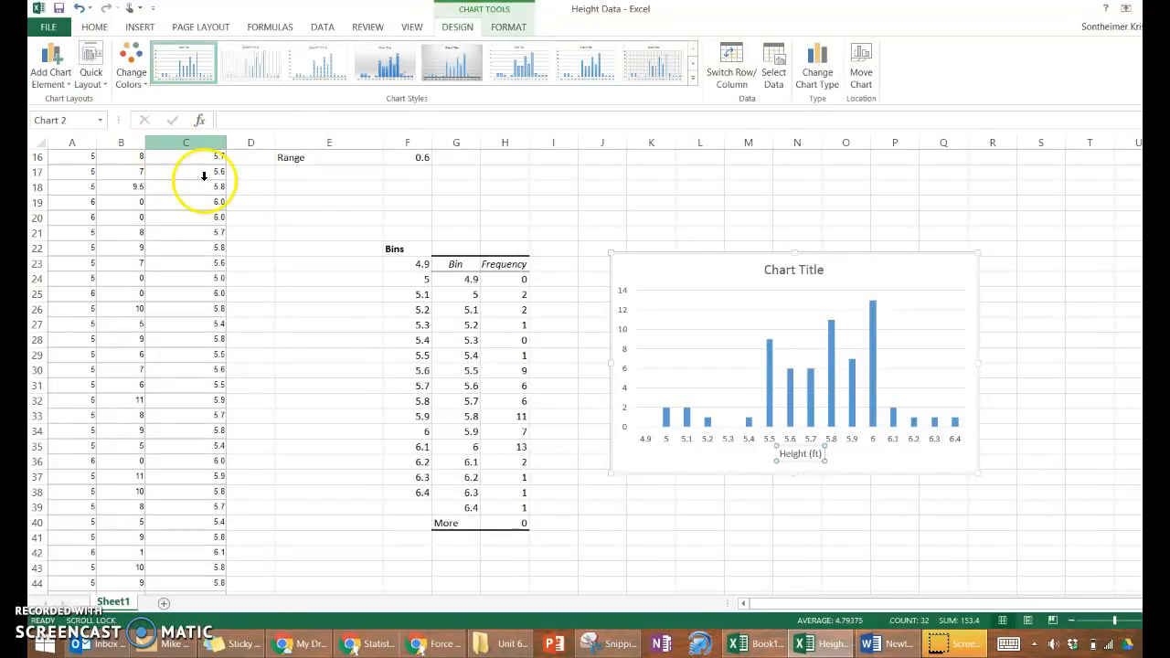
pyautogui.tripleClick(631, 370)
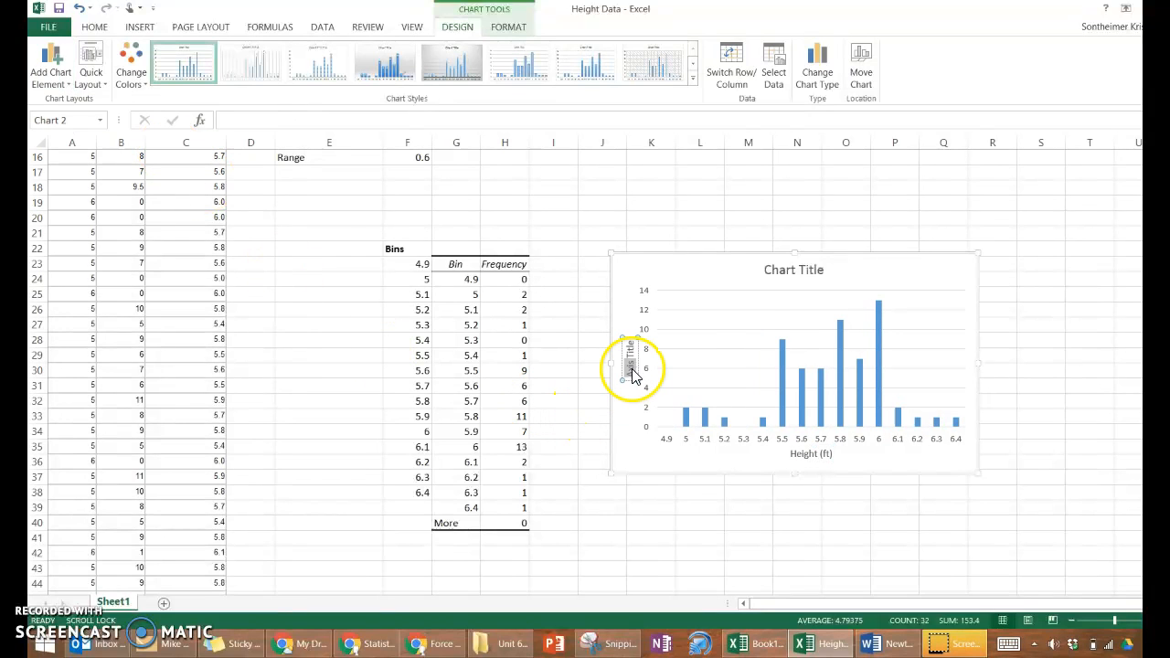
pyautogui.press('Delete')
pyautogui.write('Frequency')
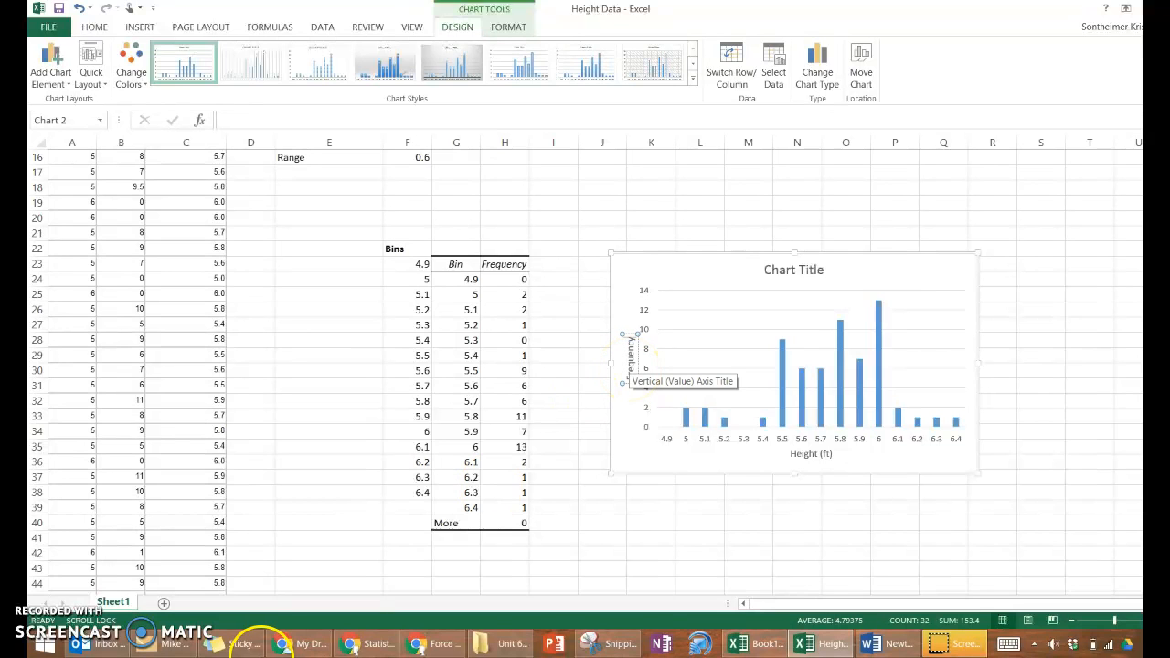
pyautogui.click(634, 472)
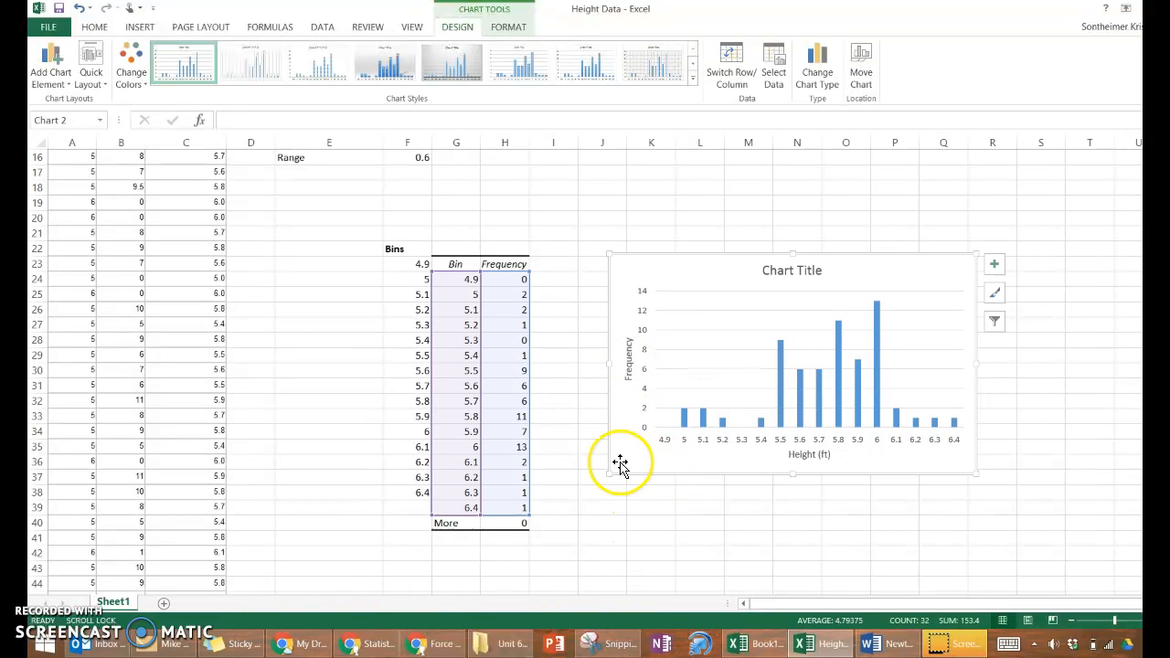
# Step: Title the Excel chart "Frequency of student Heights", checking the sample histogram under item 10 of the Google Docs assignment in Chrome
pyautogui.click(793, 270)
pyautogui.tripleClick(795, 270)
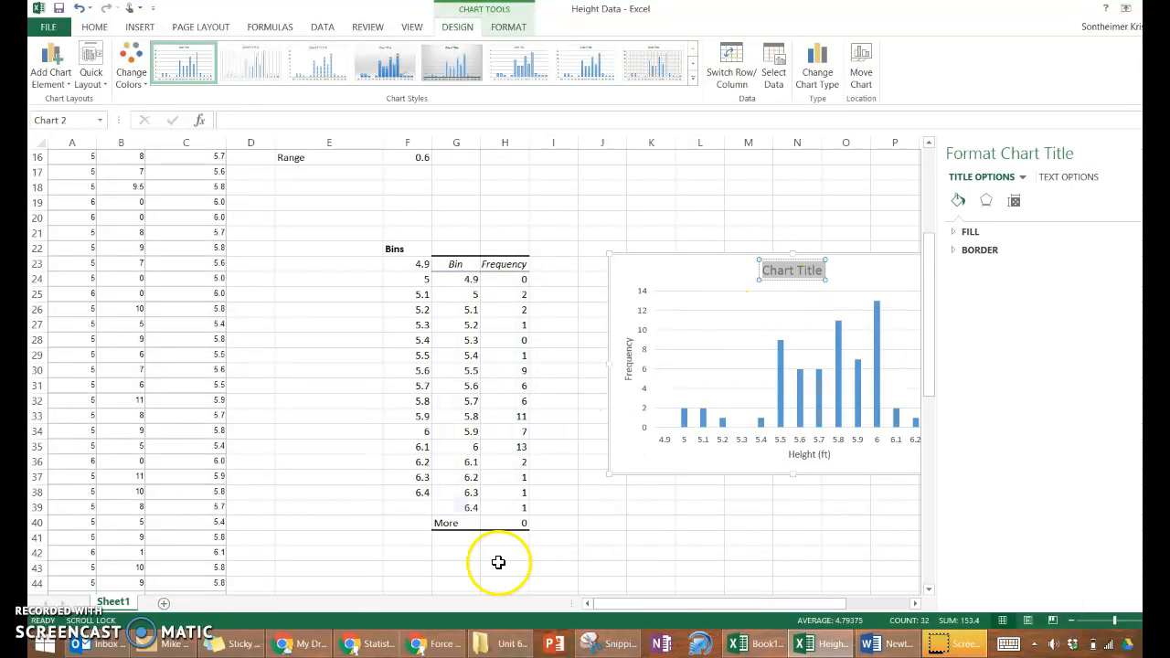
pyautogui.click(358, 640)
pyautogui.scroll(-10, 601, 406)
pyautogui.scroll(4, 560, 426)
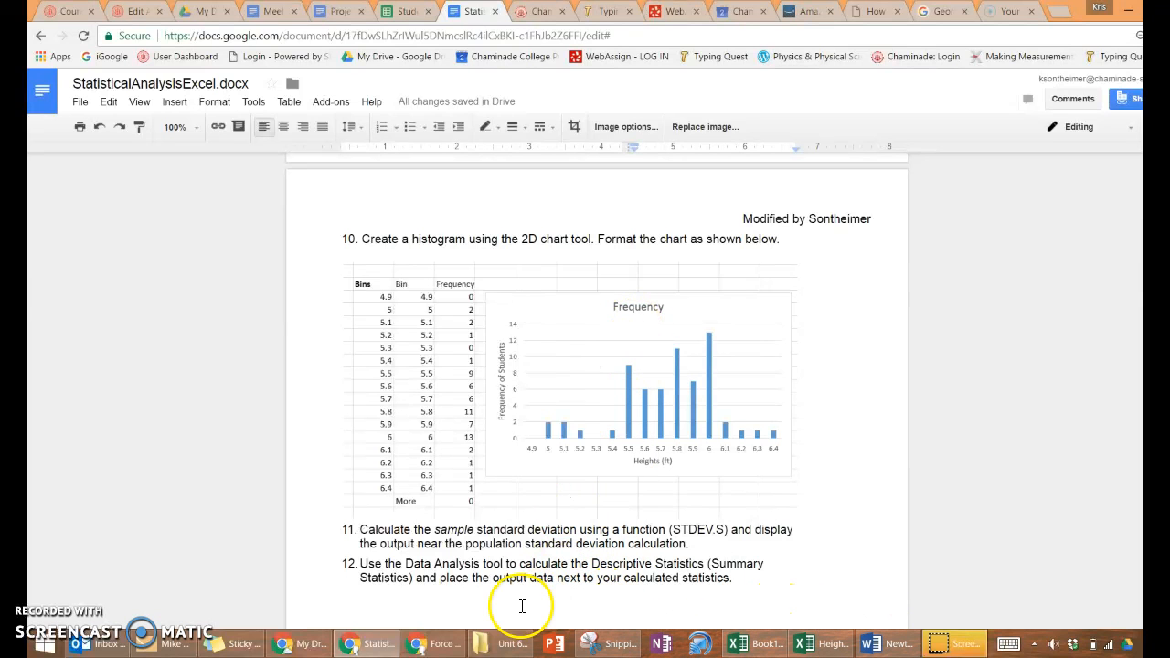
pyautogui.click(826, 646)
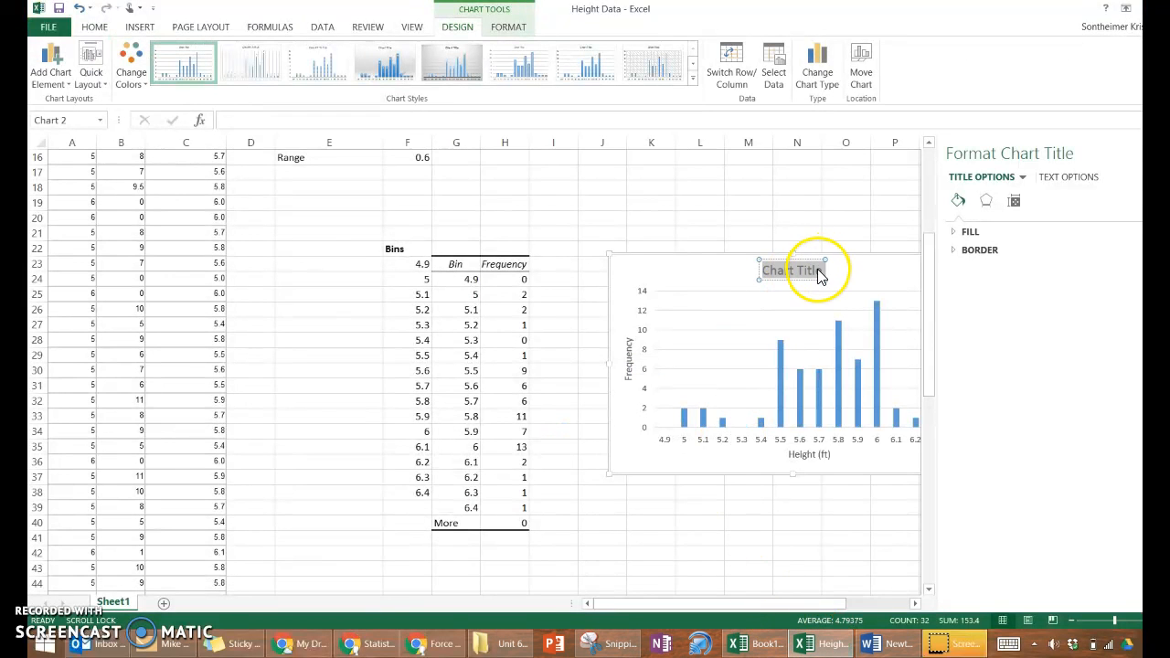
pyautogui.write('Fr')
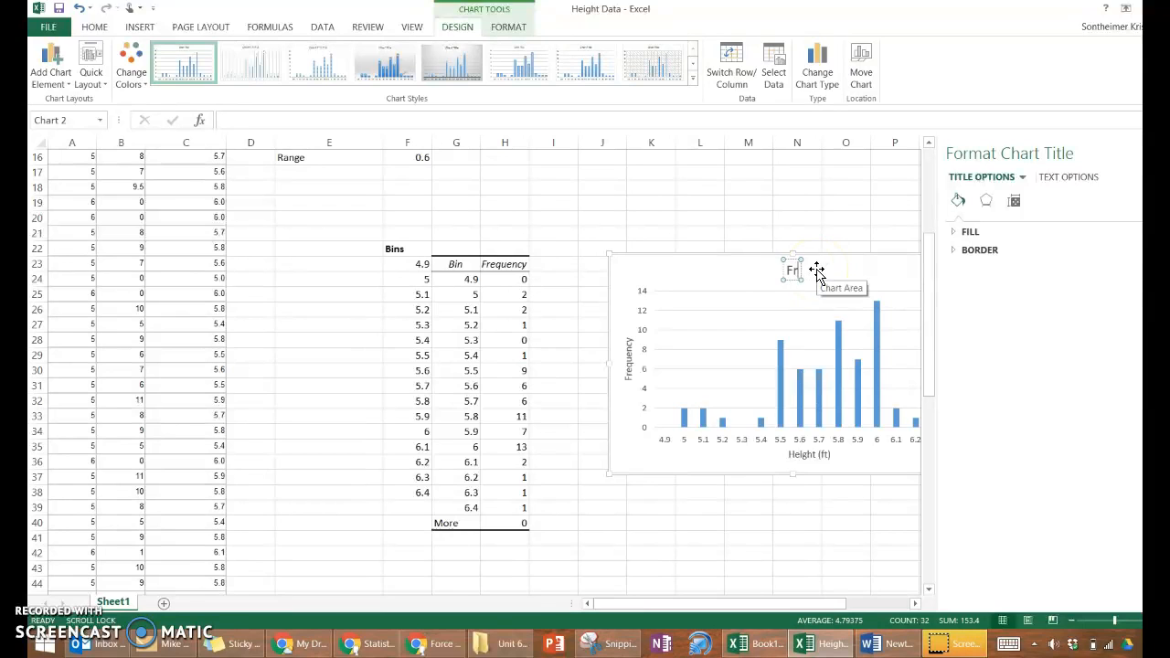
pyautogui.write('equency of')
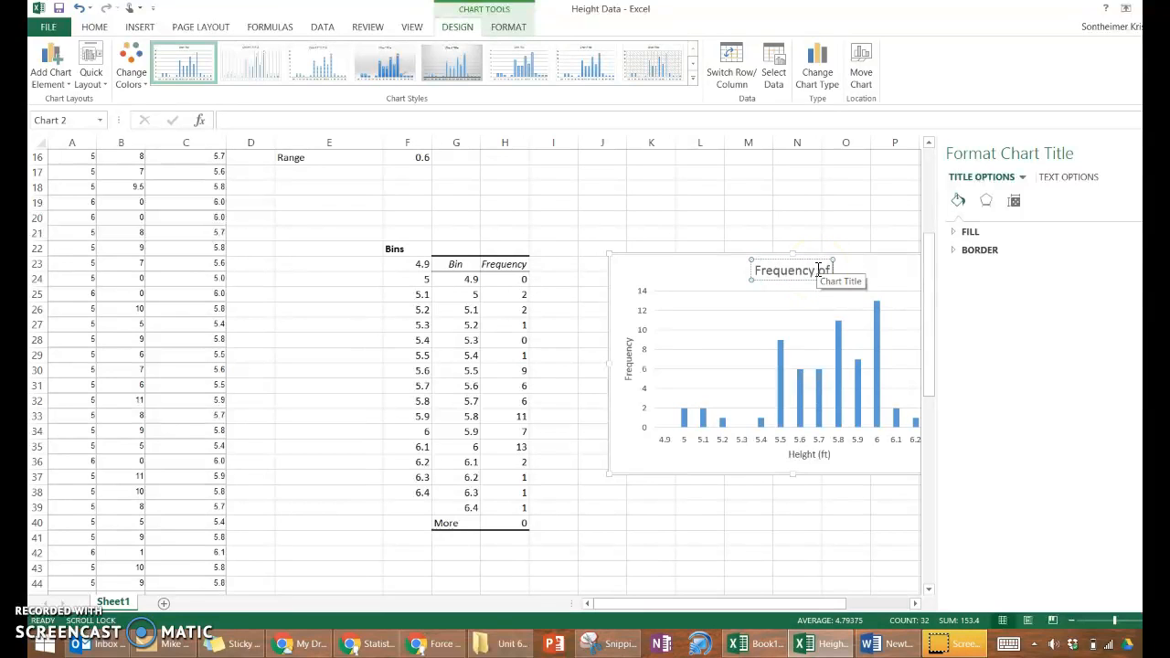
pyautogui.write(' student Heights')
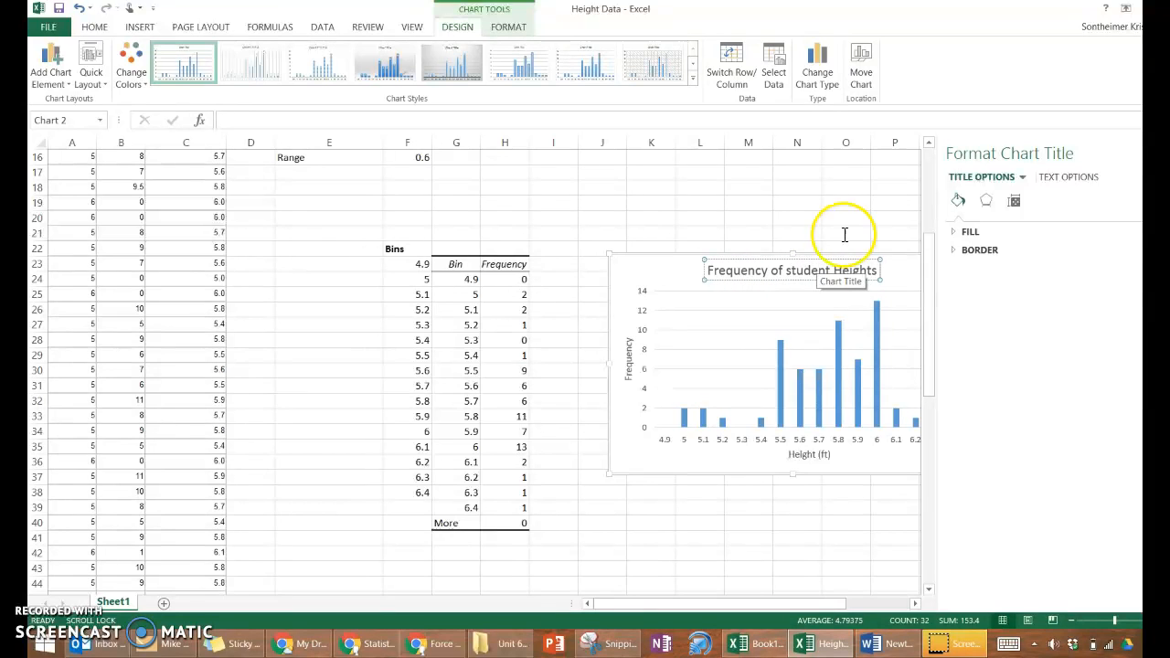
# Step: Move the chart closer to the frequency table, starting about one column beyond it, and deselect the chart
pyautogui.click(613, 279)
pyautogui.moveTo(614, 279); pyautogui.dragTo(564, 300)
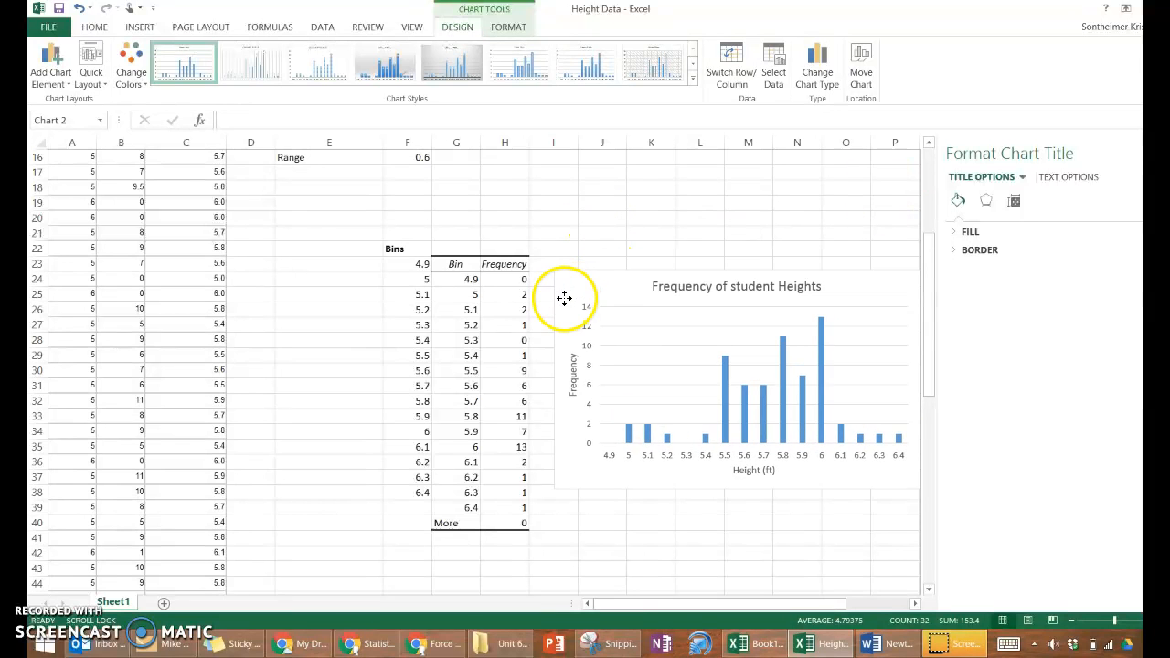
pyautogui.click(601, 217)
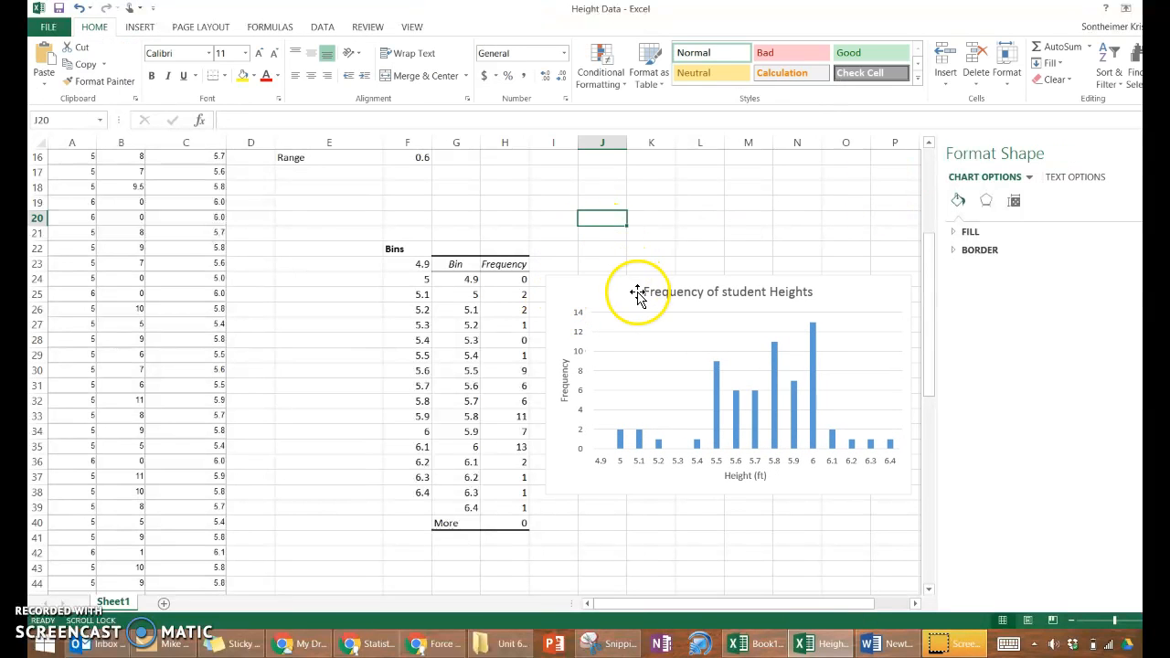
# Step: Switch to the StatisticalAnalysisExcel.docx assignment in Chrome and read item 11 about the sample standard deviation
pyautogui.scroll(2, 530, 457)
pyautogui.click(377, 646)
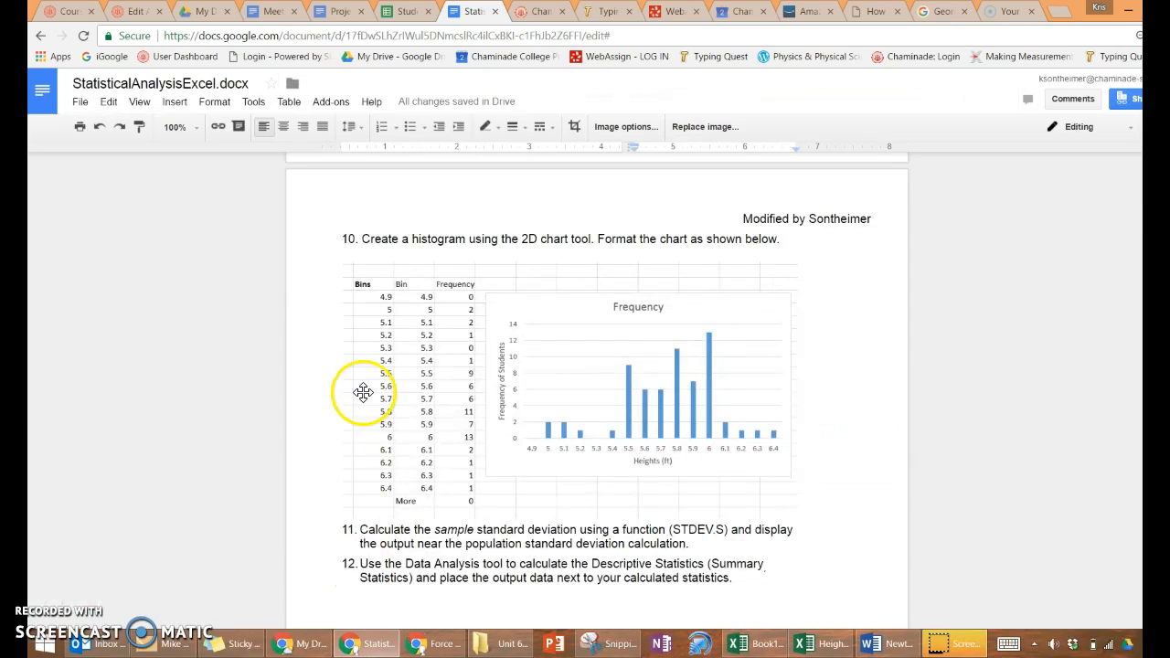
pyautogui.scroll(-4, 389, 402)
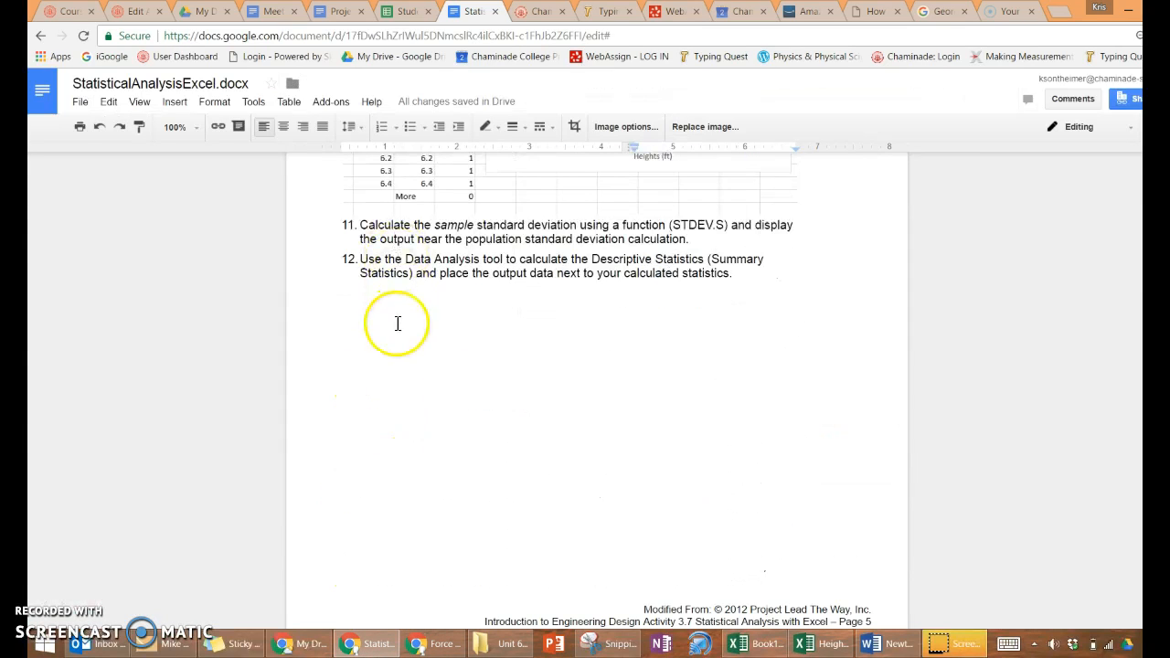
pyautogui.click(415, 243)
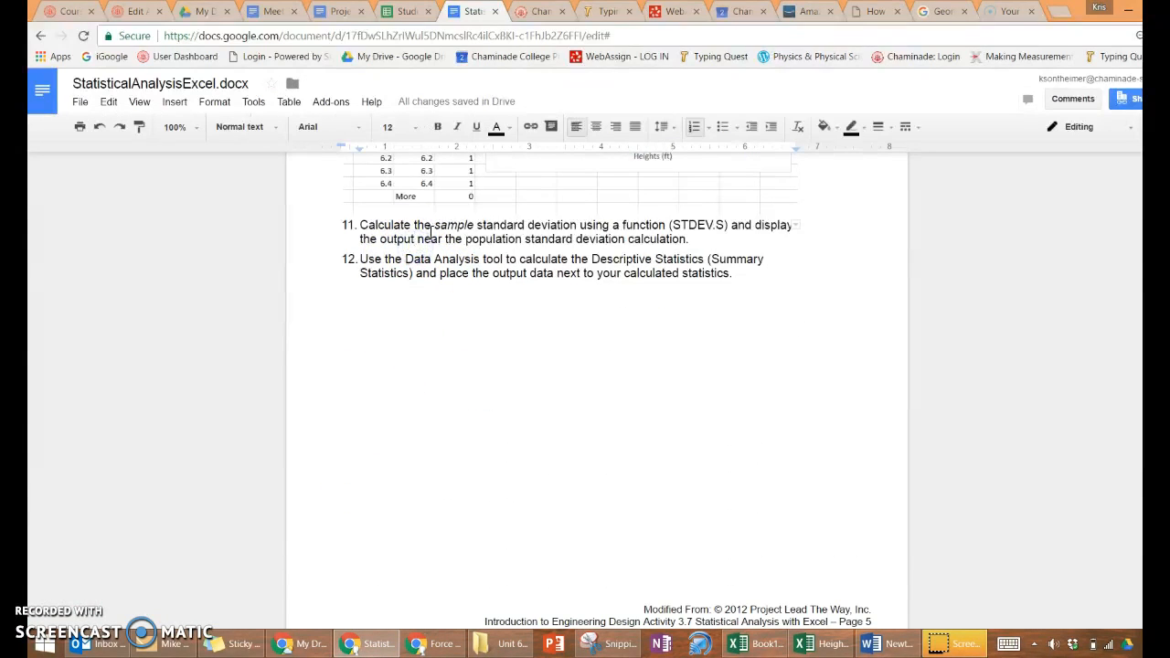
pyautogui.tripleClick(385, 225)
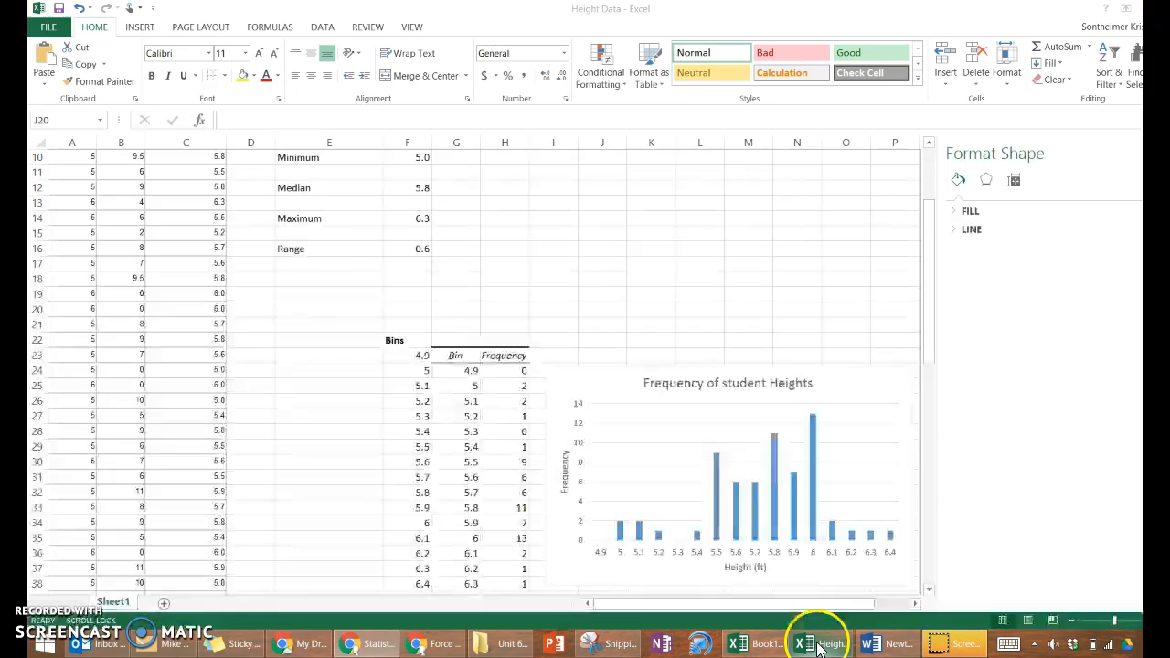
# Step: Switch back to the Height Data workbook in Excel and enter the label "Standard Deviation (S)" in cell E9
pyautogui.click(812, 644)
pyautogui.scroll(2, 392, 227)
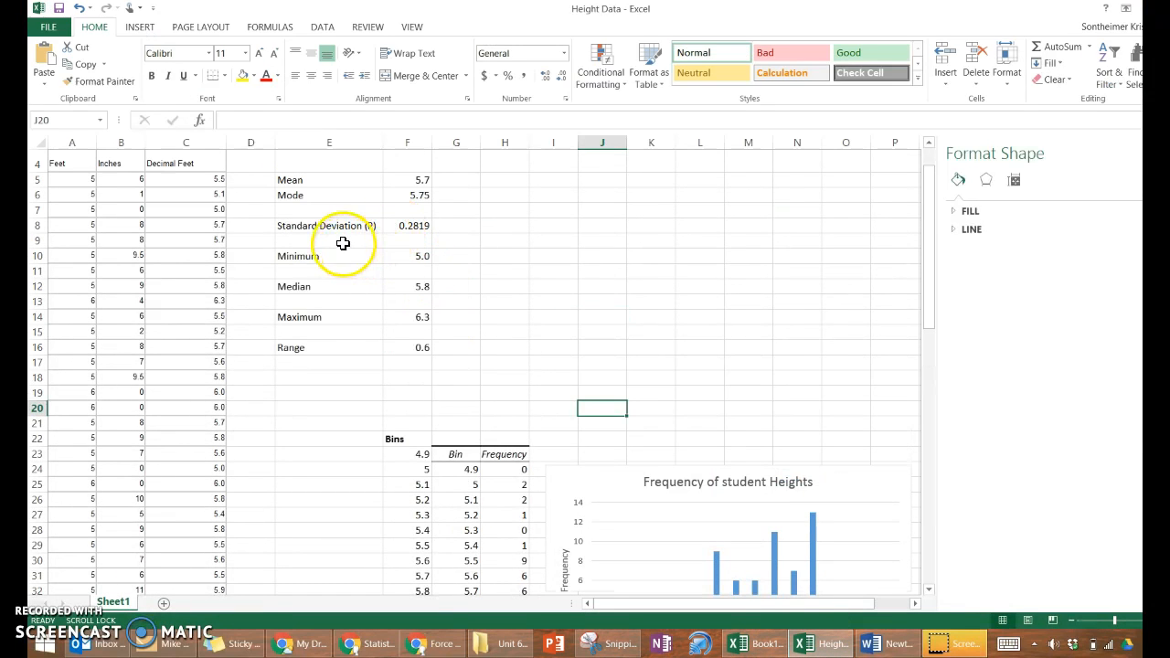
pyautogui.click(343, 242)
pyautogui.write('Standard Deviation (S')
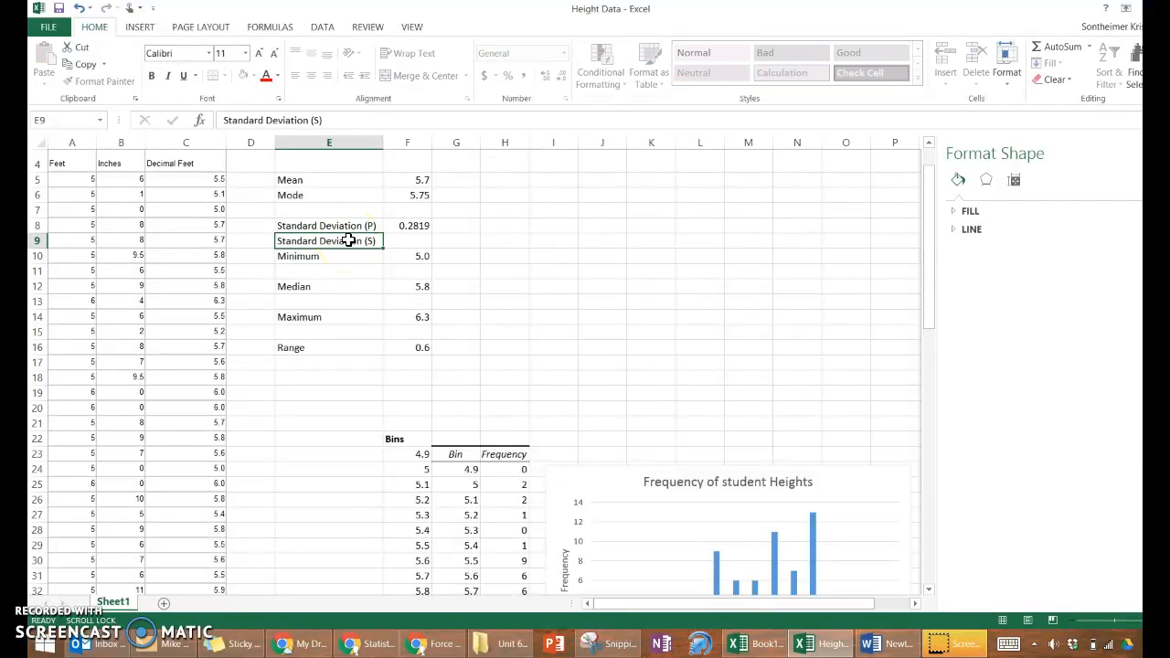
pyautogui.press('Tab')
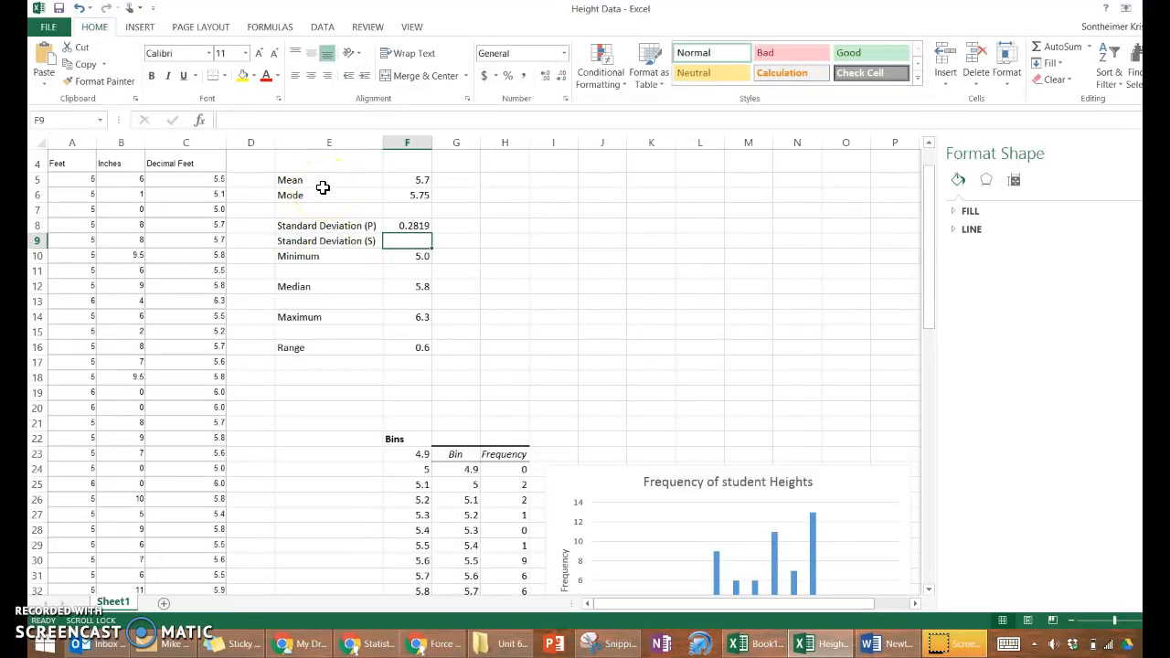
# Step: Calculate the sample standard deviation of the decimal heights in cell F9 with =STDEV.S(C5:C67)
pyautogui.write('=stdev.s')
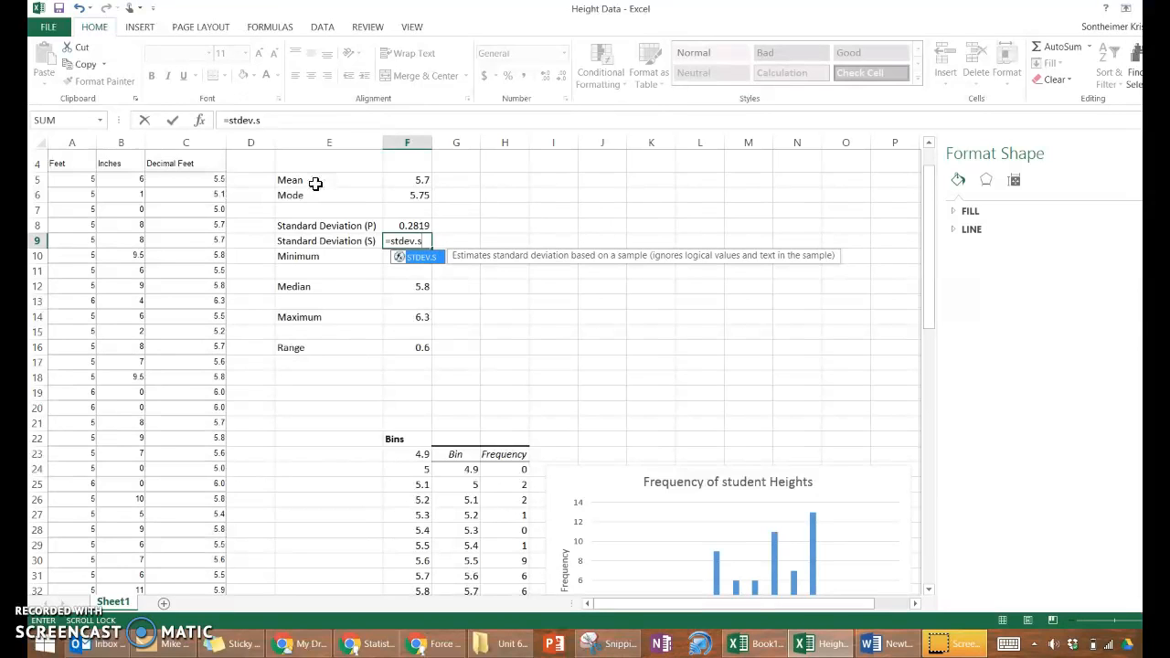
pyautogui.write('(')
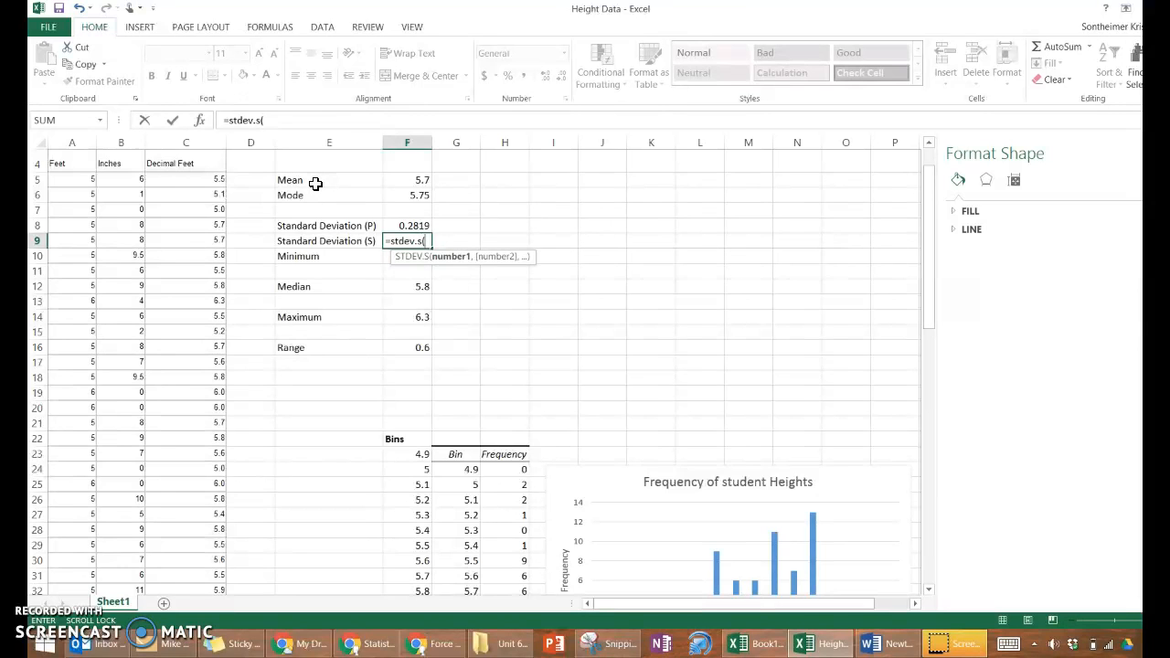
pyautogui.moveTo(156, 181); pyautogui.dragTo(178, 535)
pyautogui.press('Return')
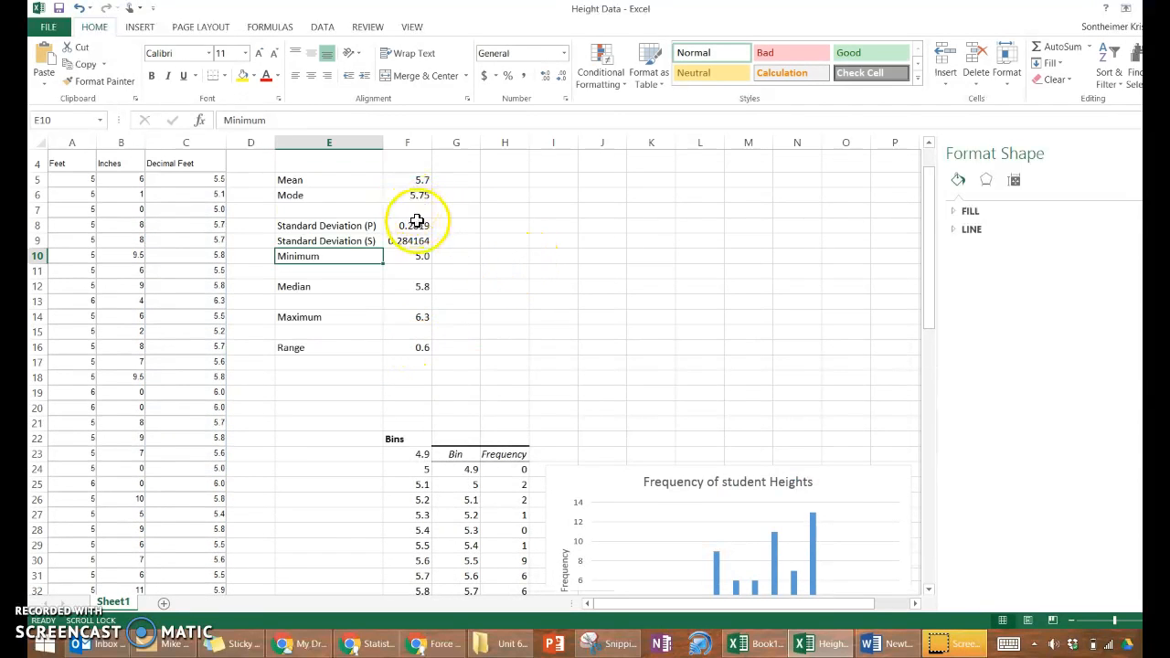
# Step: Compare the Standard Deviation (P) and Standard Deviation (S) rows in the statistics list
pyautogui.click(421, 226)
pyautogui.click(424, 239)
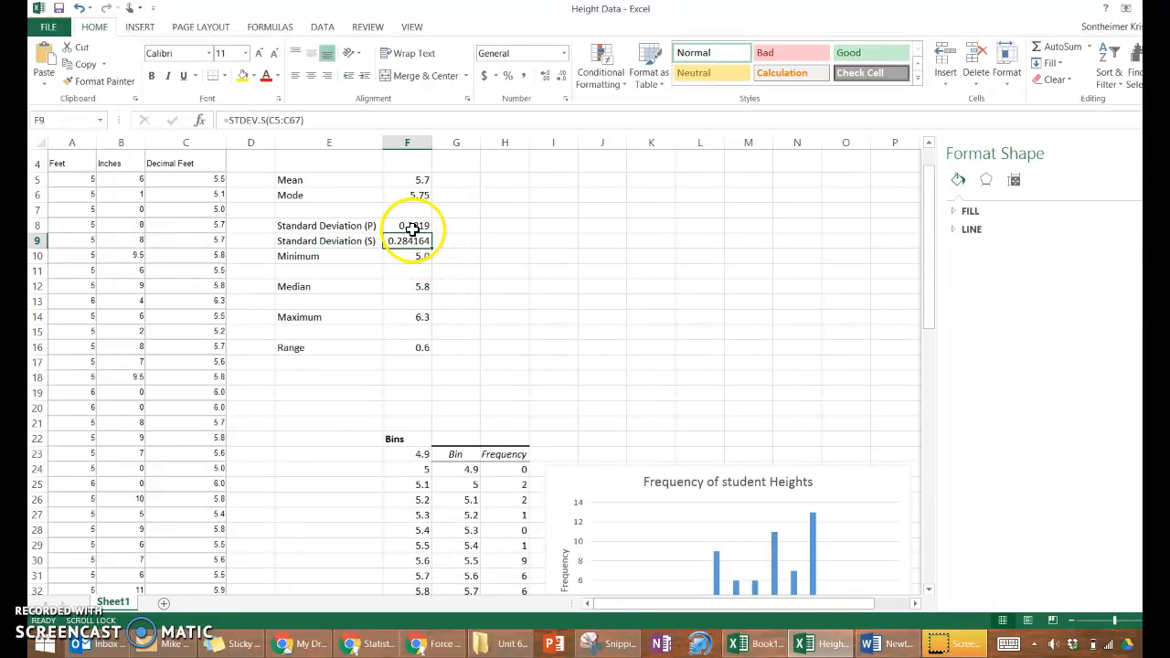
pyautogui.moveTo(321, 226); pyautogui.dragTo(417, 224)
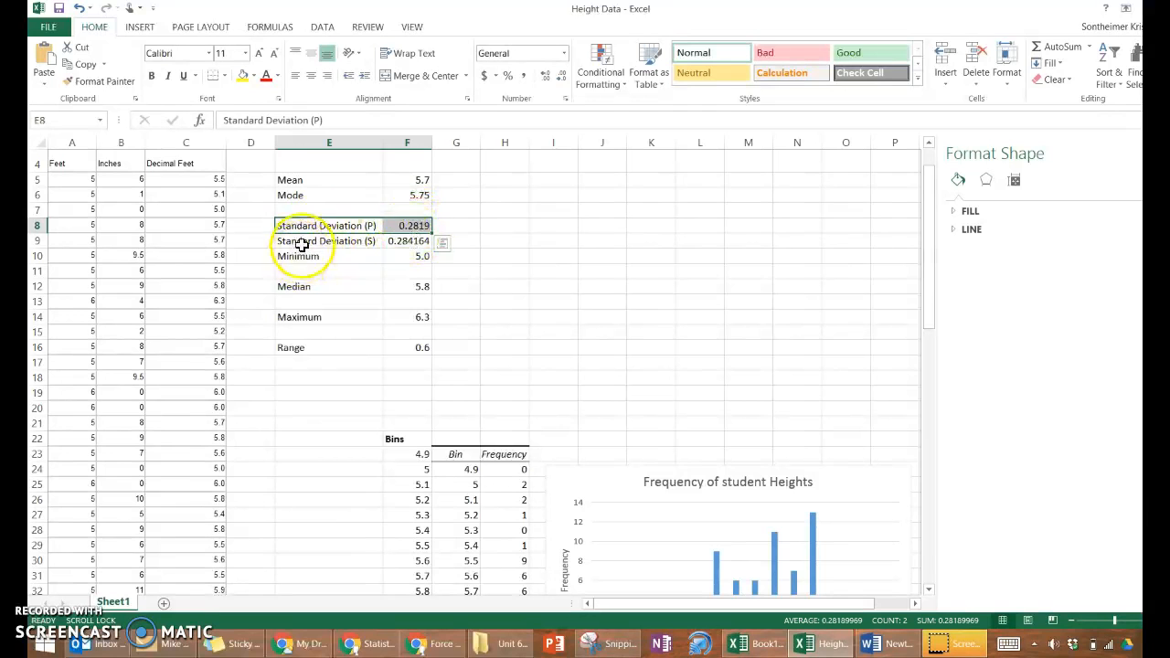
pyautogui.moveTo(304, 241); pyautogui.dragTo(410, 236)
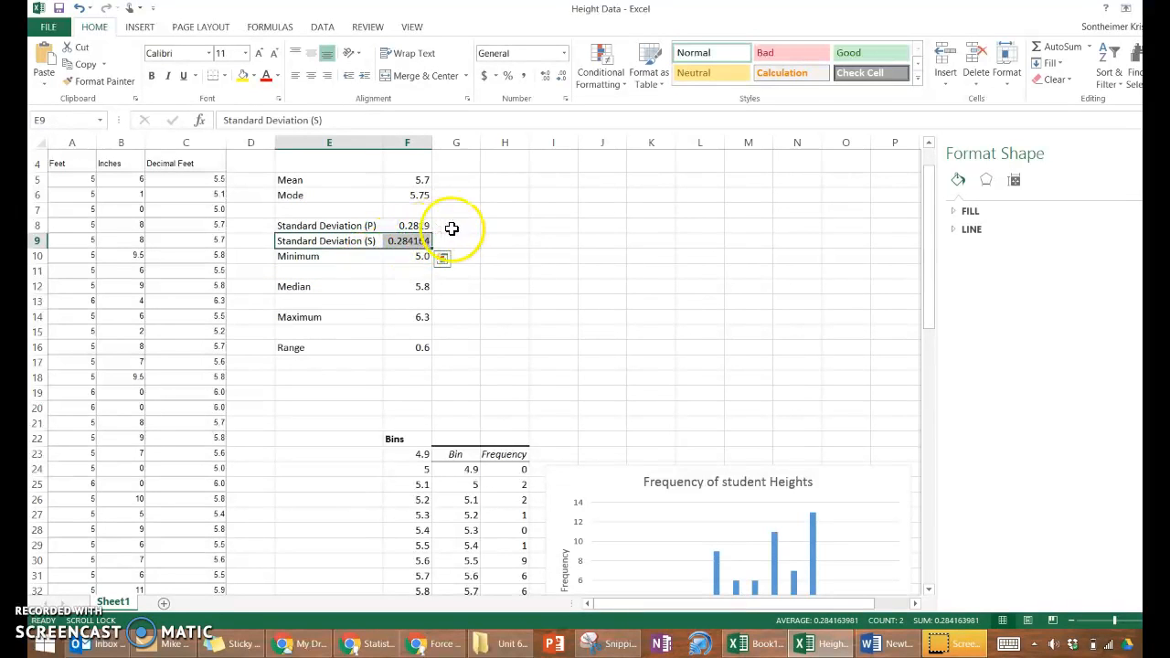
pyautogui.click(452, 227)
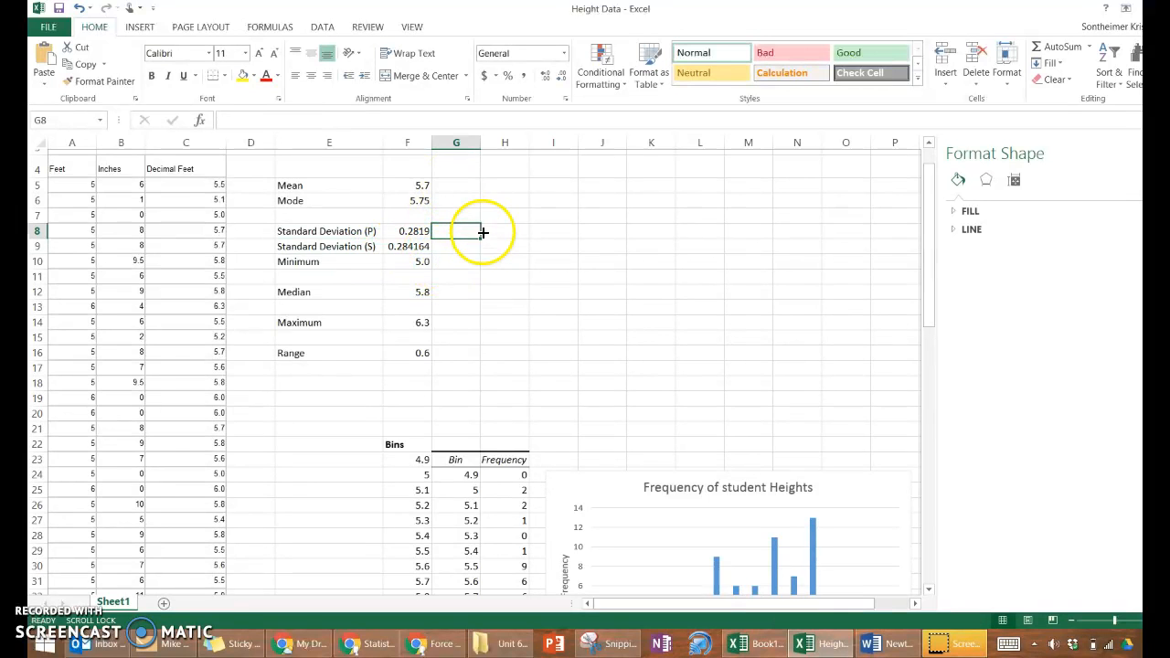
pyautogui.scroll(1, 484, 230)
pyautogui.click(455, 223)
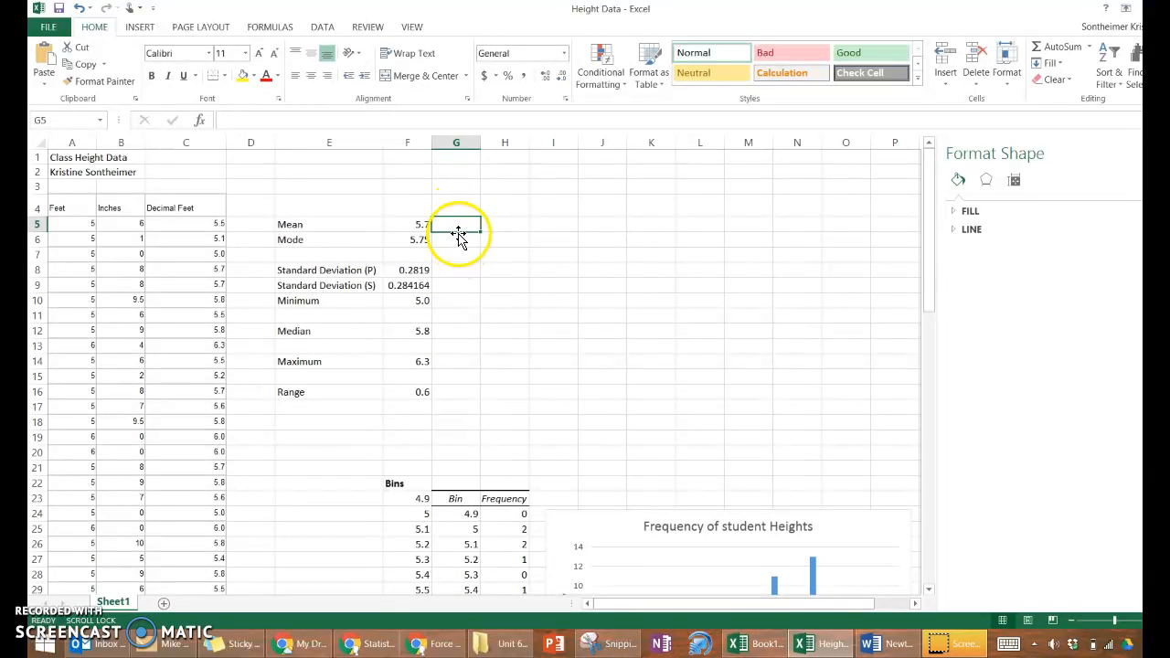
# Step: Start a Descriptive Statistics analysis with the decimal heights in C5:C67 as the input range
pyautogui.click(505, 190)
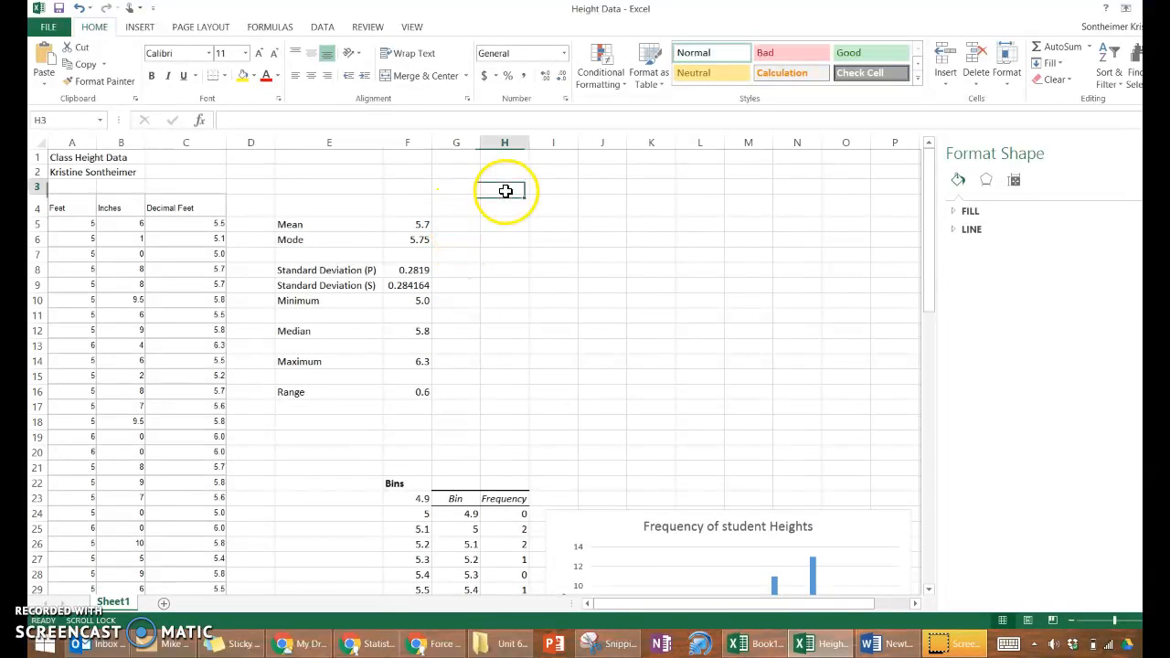
pyautogui.click(220, 28)
pyautogui.click(322, 26)
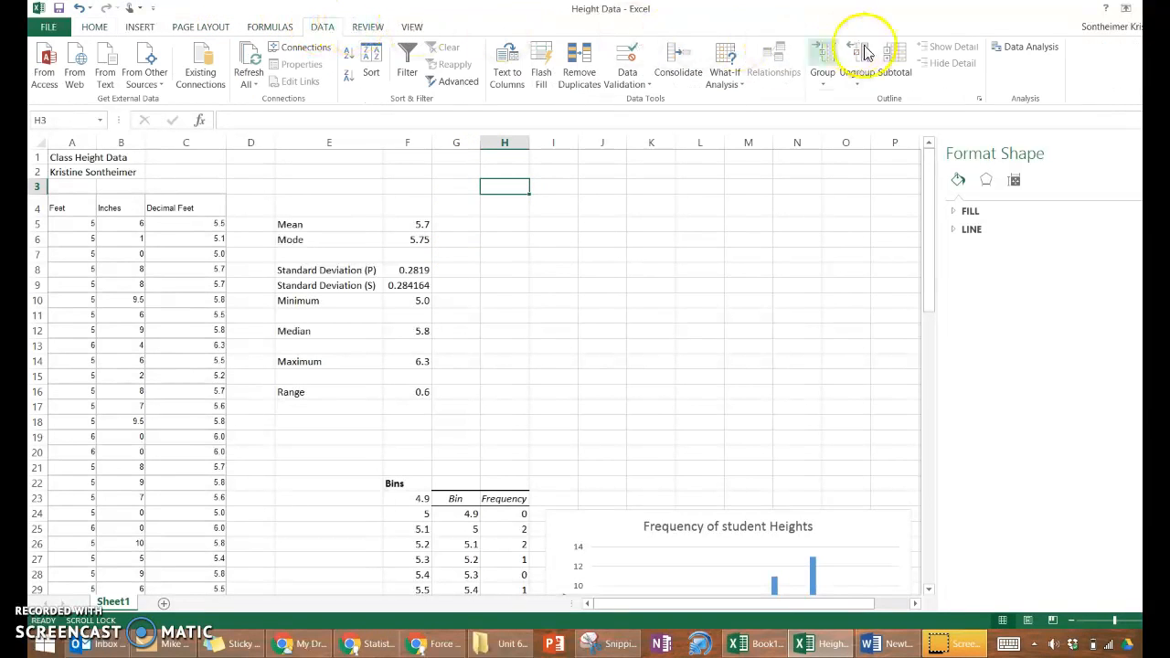
pyautogui.click(1037, 47)
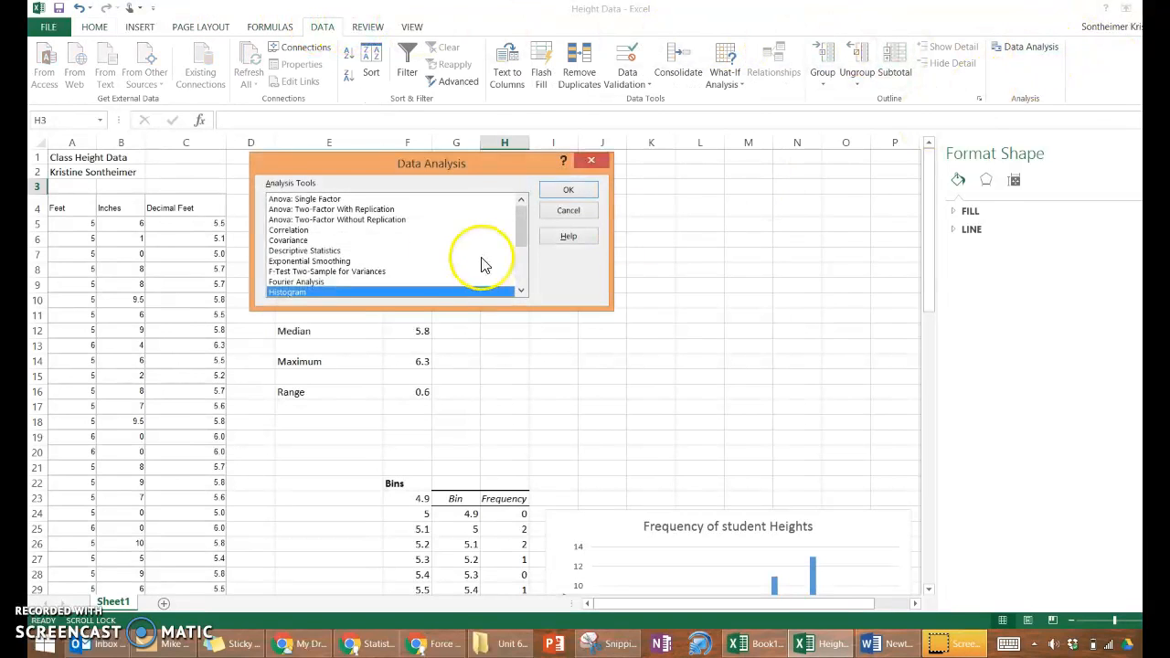
pyautogui.click(320, 251)
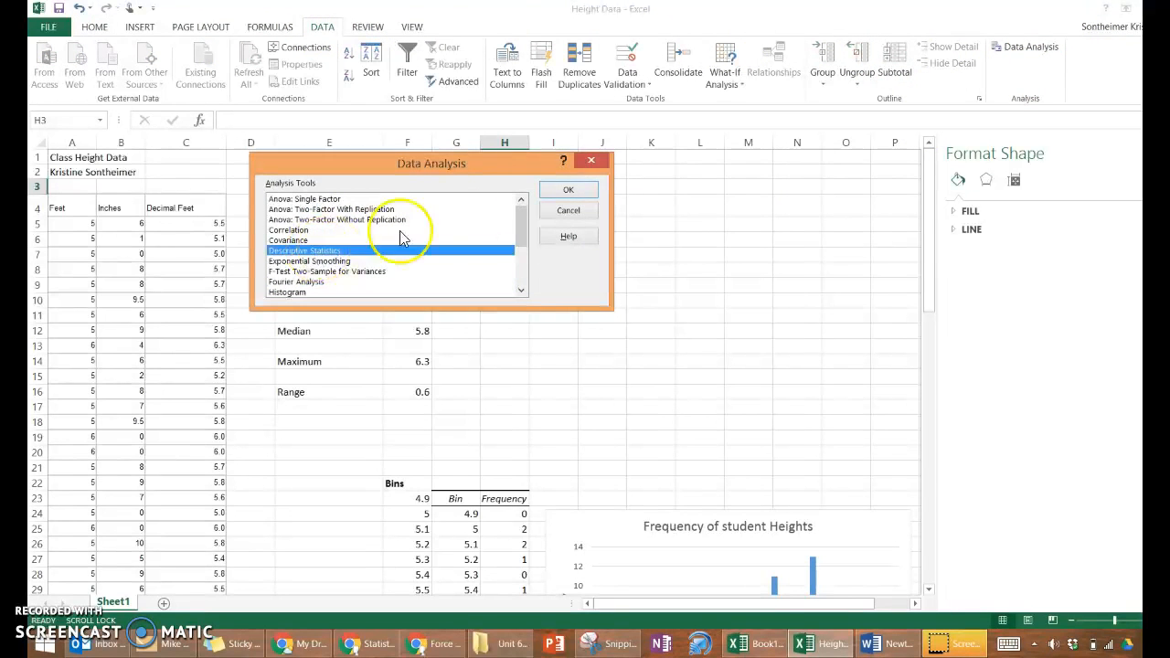
pyautogui.click(579, 191)
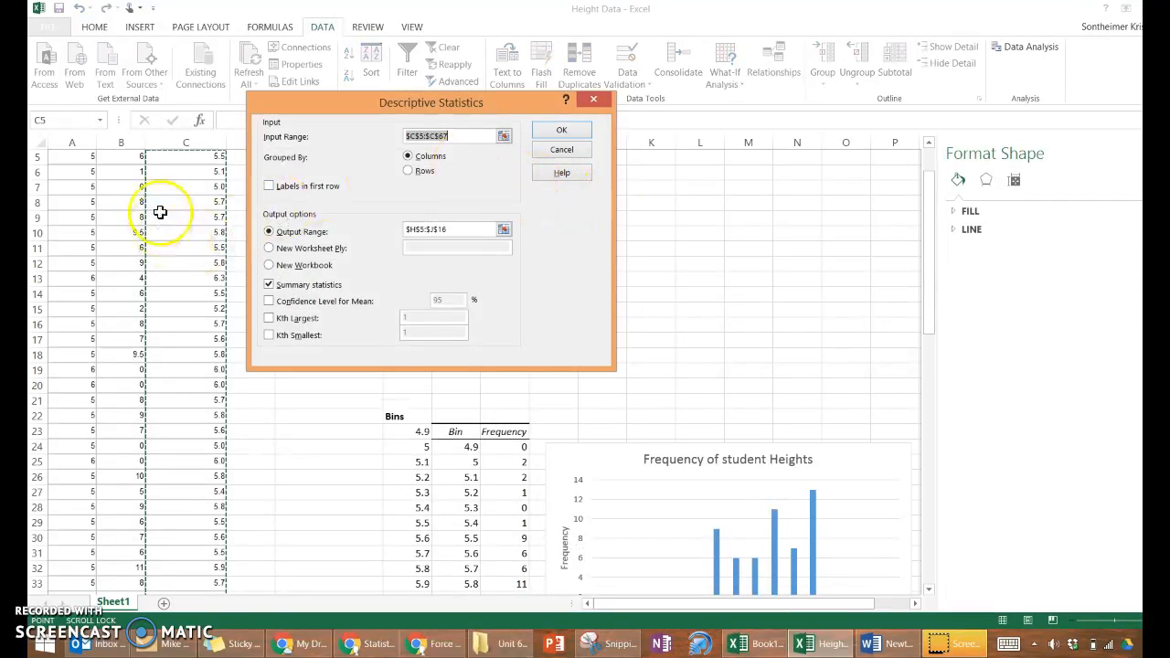
pyautogui.scroll(2, 209, 209)
pyautogui.moveTo(196, 225); pyautogui.dragTo(192, 553)
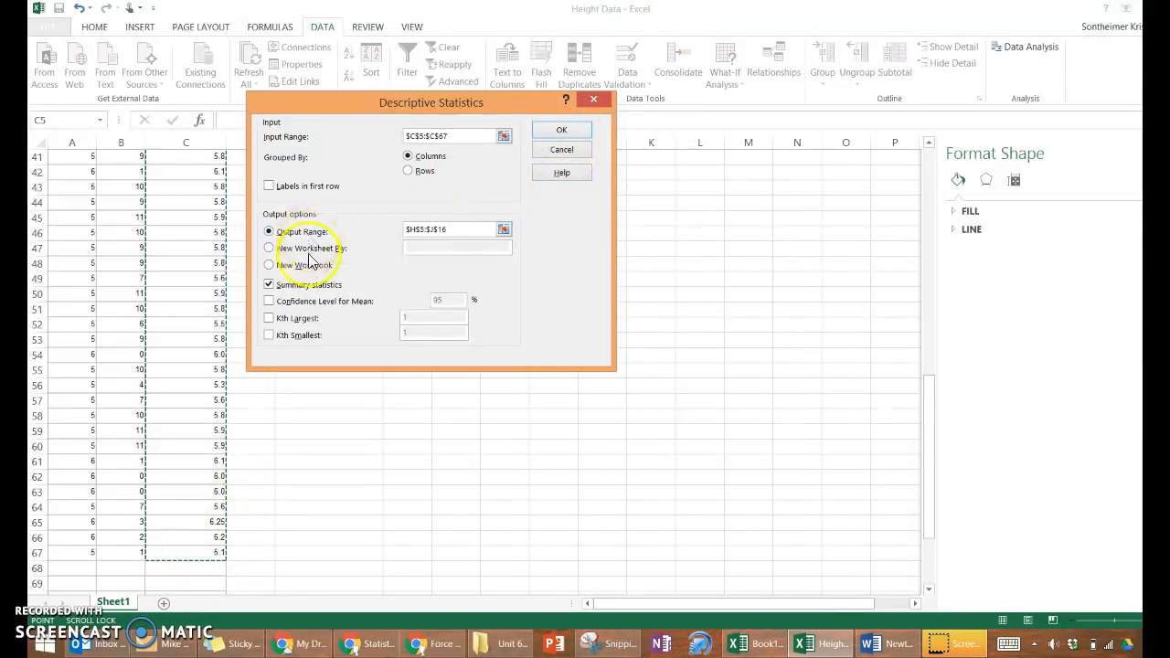
# Step: Set the output range to H5:I15 and generate the summary statistics table there
pyautogui.click(464, 230)
pyautogui.click(504, 230)
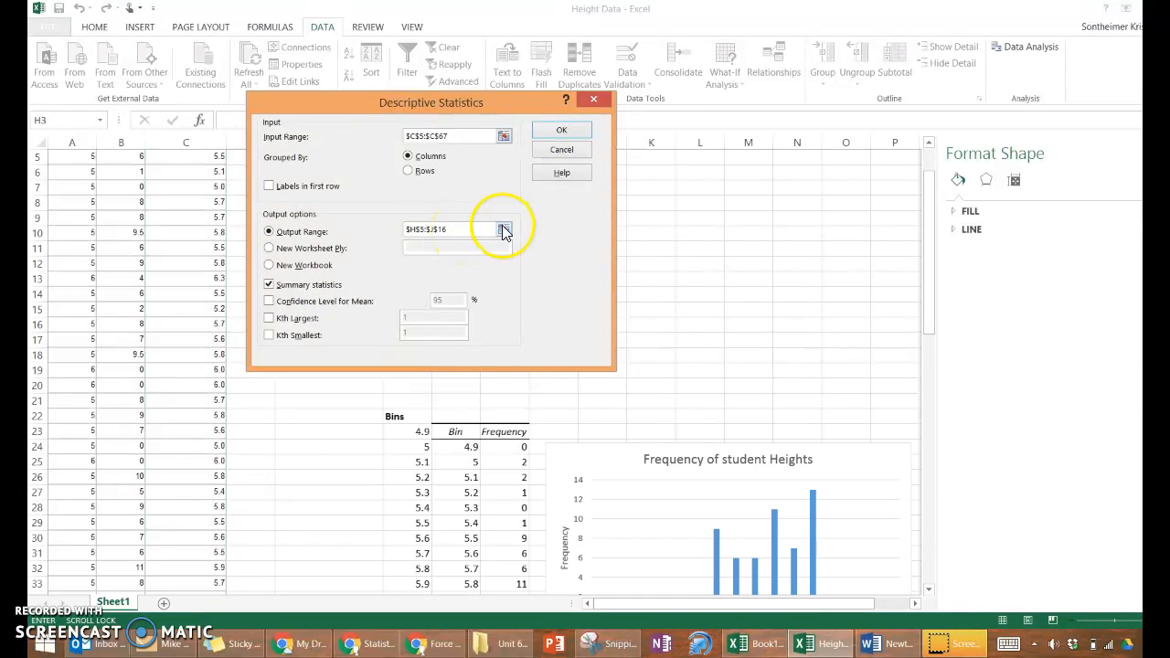
pyautogui.moveTo(483, 158); pyautogui.dragTo(559, 314)
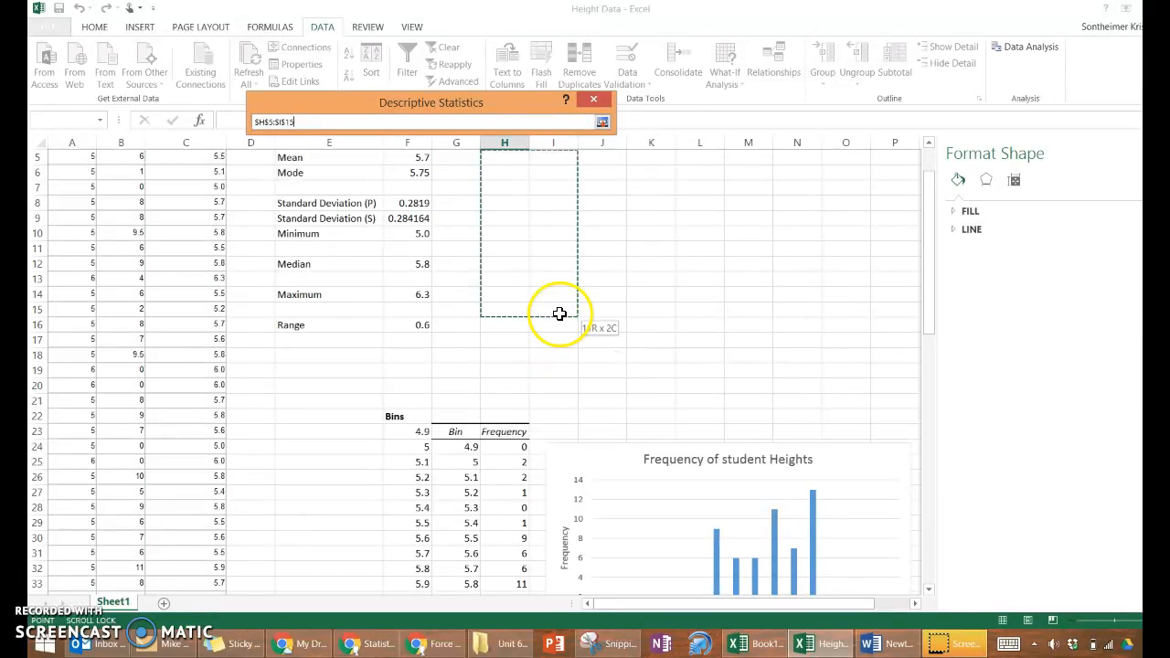
pyautogui.click(602, 121)
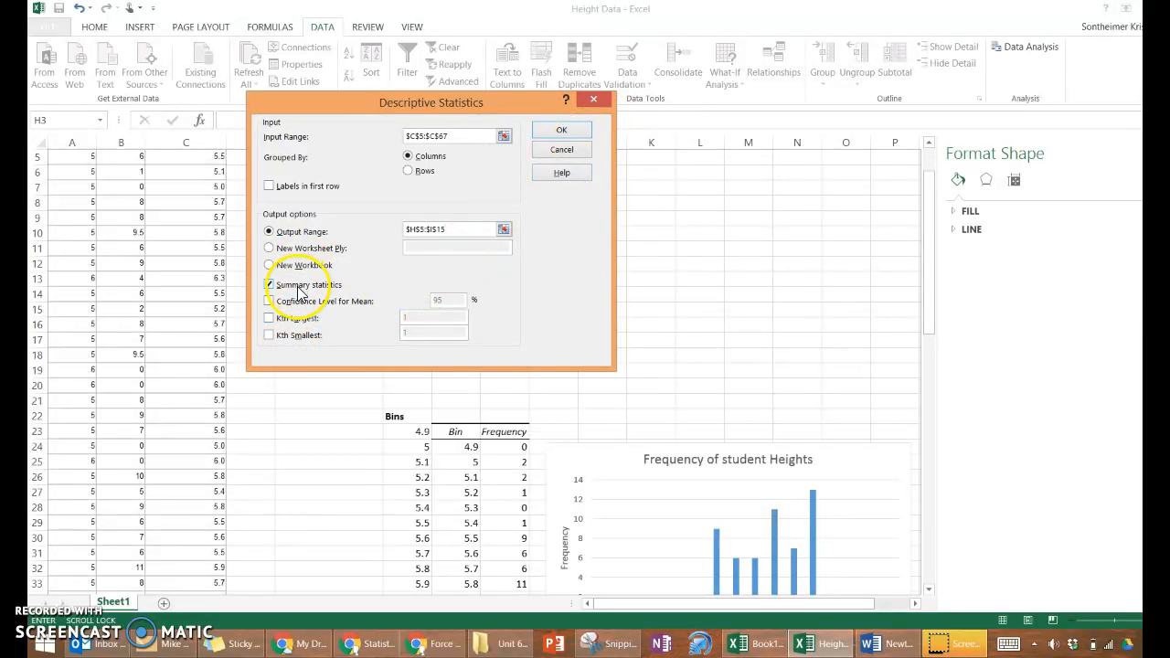
pyautogui.click(570, 132)
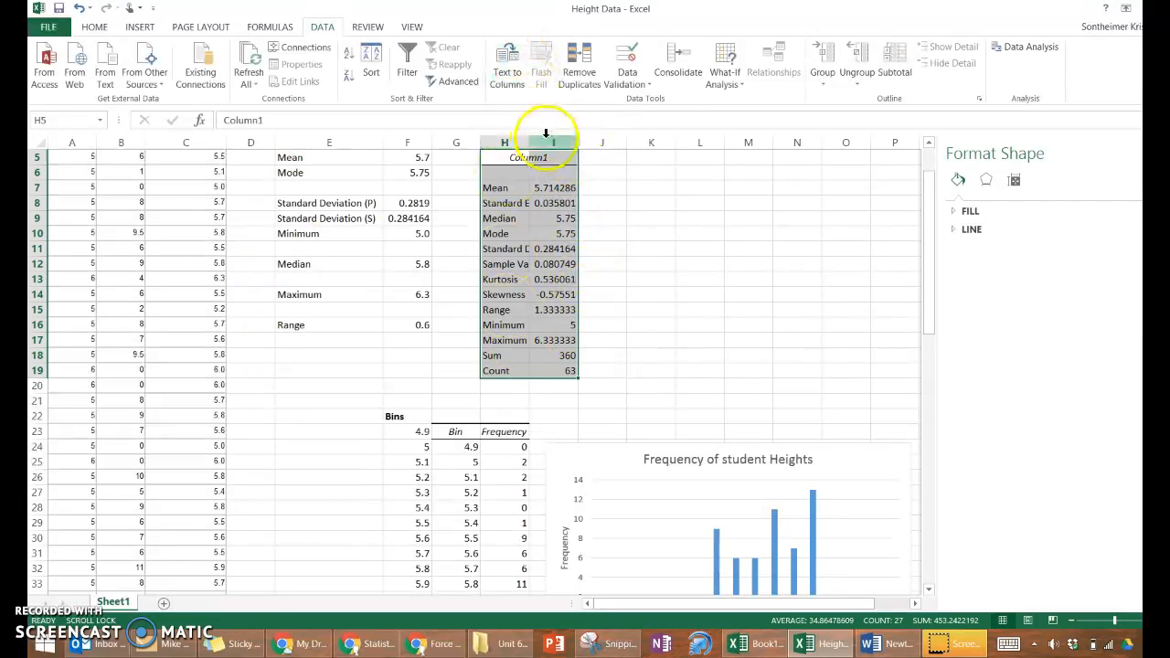
# Step: AutoFit the widths of columns H and I to the summary statistics and deselect the table
pyautogui.doubleClick(530, 137)
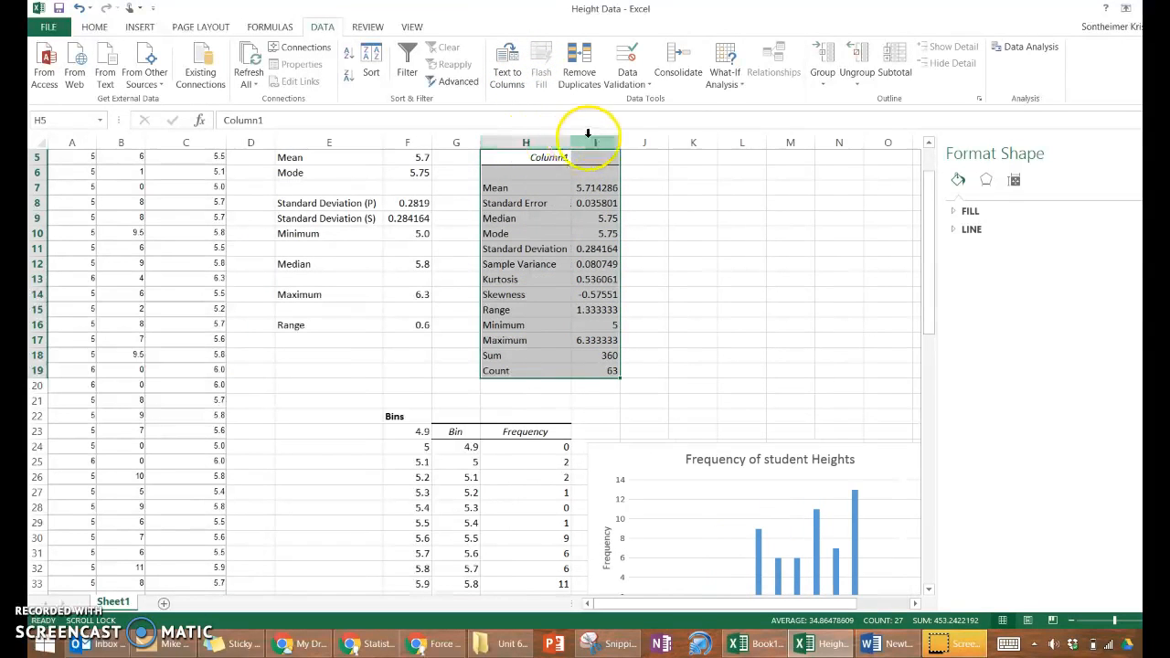
pyautogui.doubleClick(621, 137)
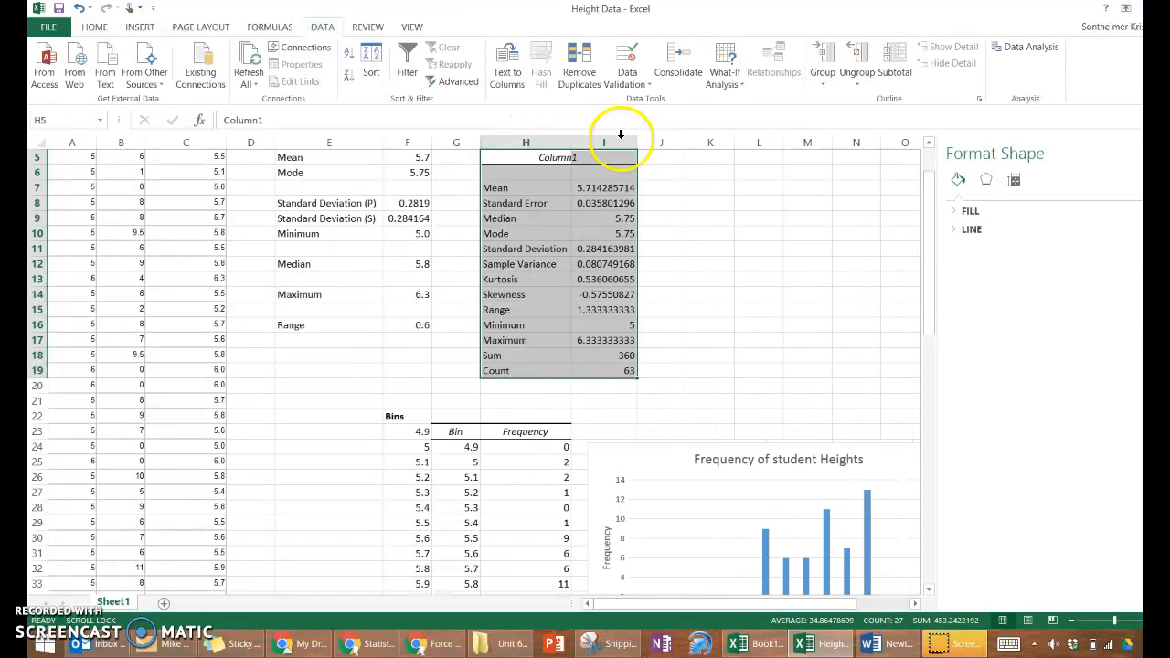
pyautogui.click(744, 245)
pyautogui.scroll(-2, 740, 247)
pyautogui.scroll(2, 722, 250)
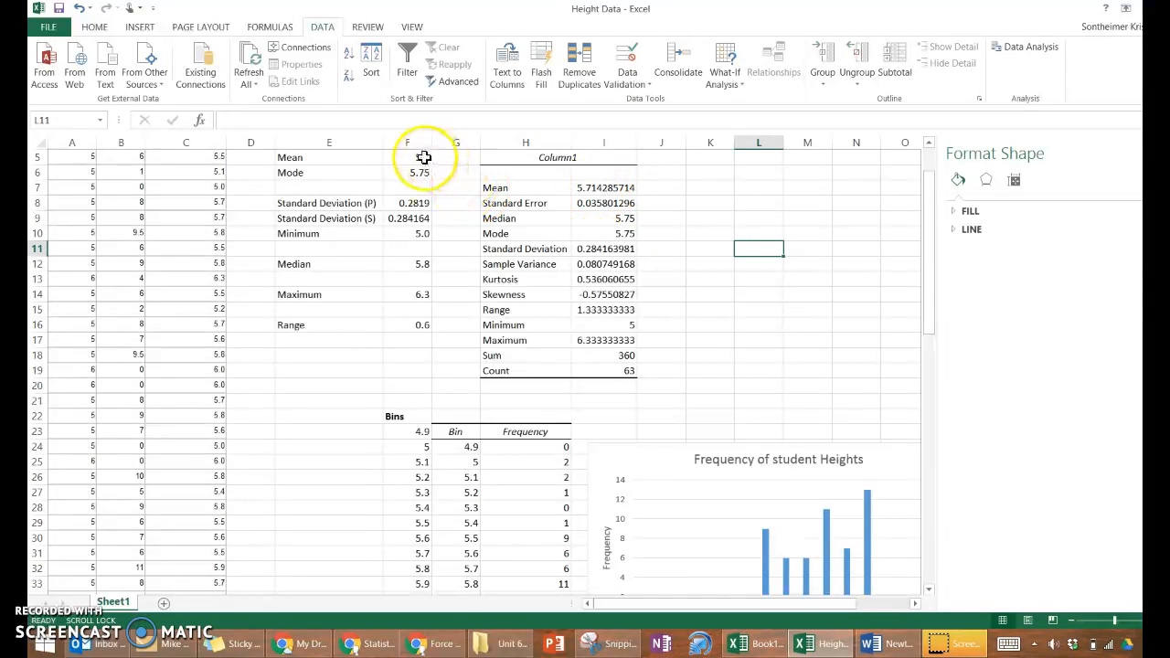
# Step: Correct the Range formula in cell F16 to =F14-F10 so it subtracts the minimum from the maximum
pyautogui.click(418, 186)
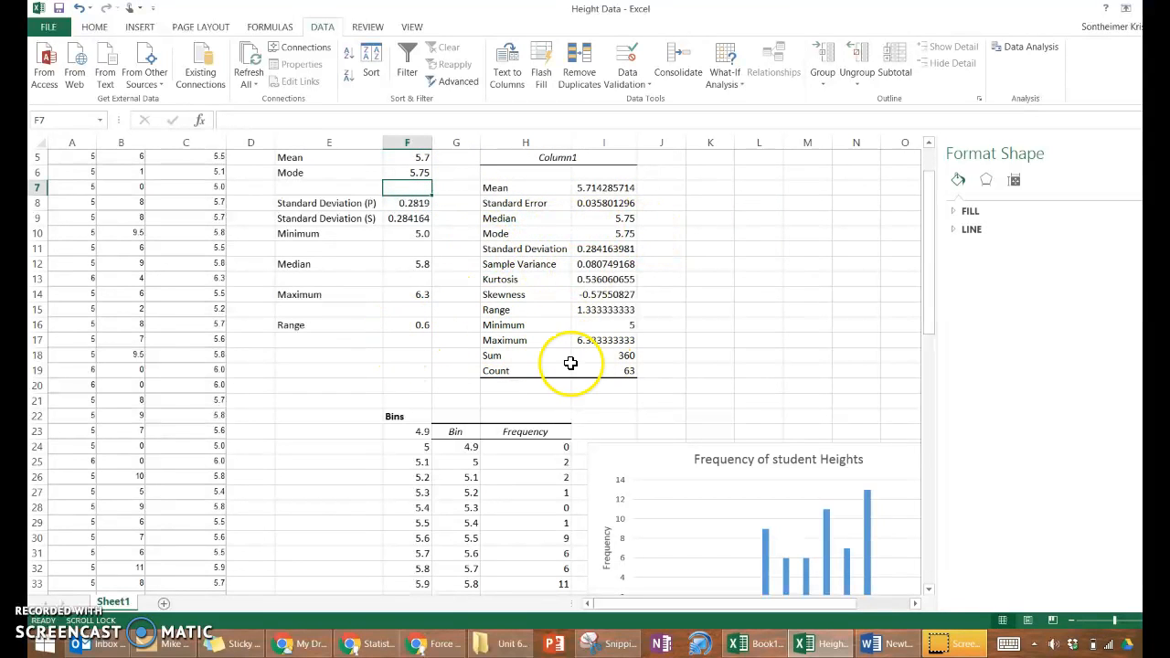
pyautogui.click(417, 325)
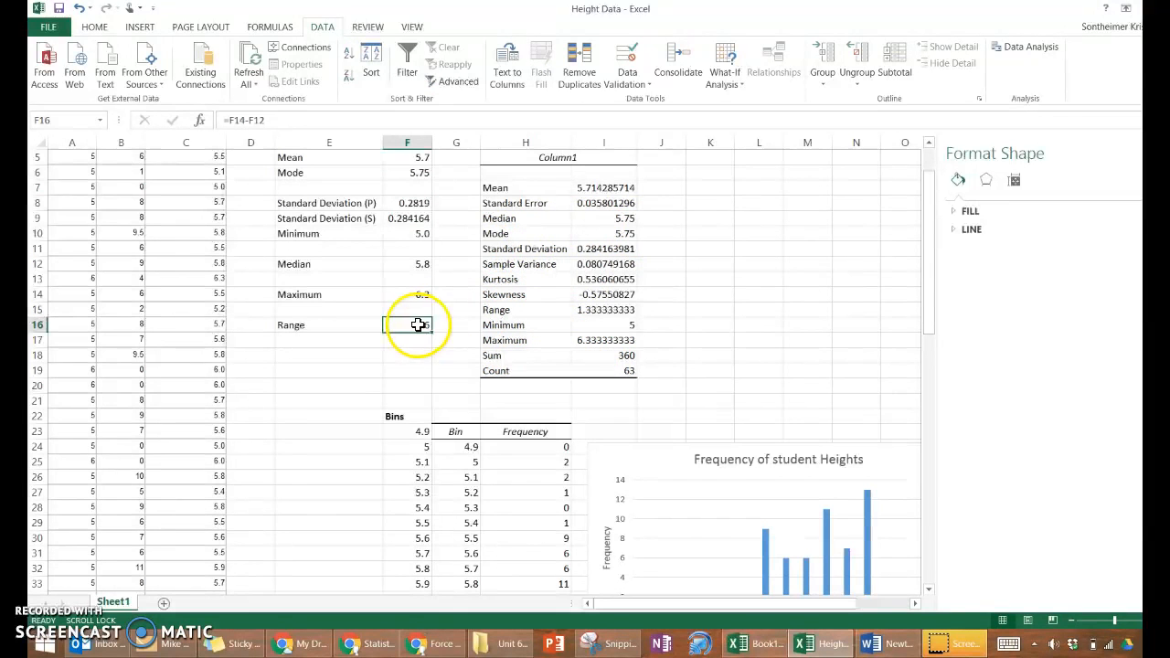
pyautogui.click(325, 120)
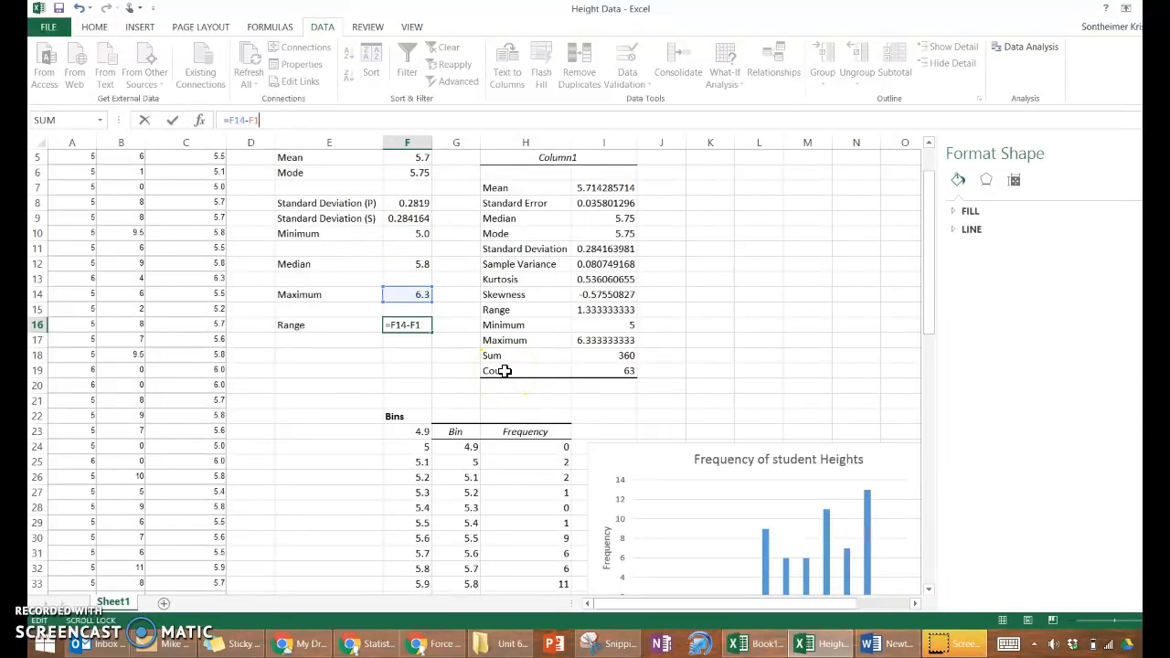
pyautogui.write('0')
pyautogui.press('Return')
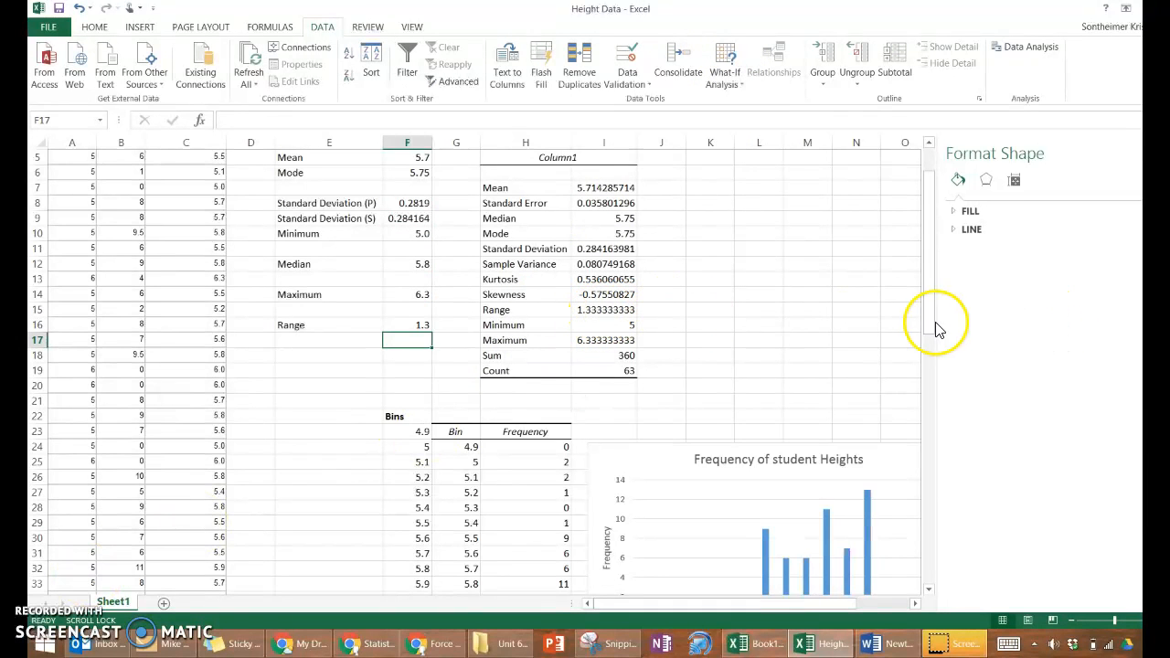
# Step: Return to the start of the sheet and save the Height Data workbook
pyautogui.click(855, 340)
pyautogui.scroll(2, 699, 210)
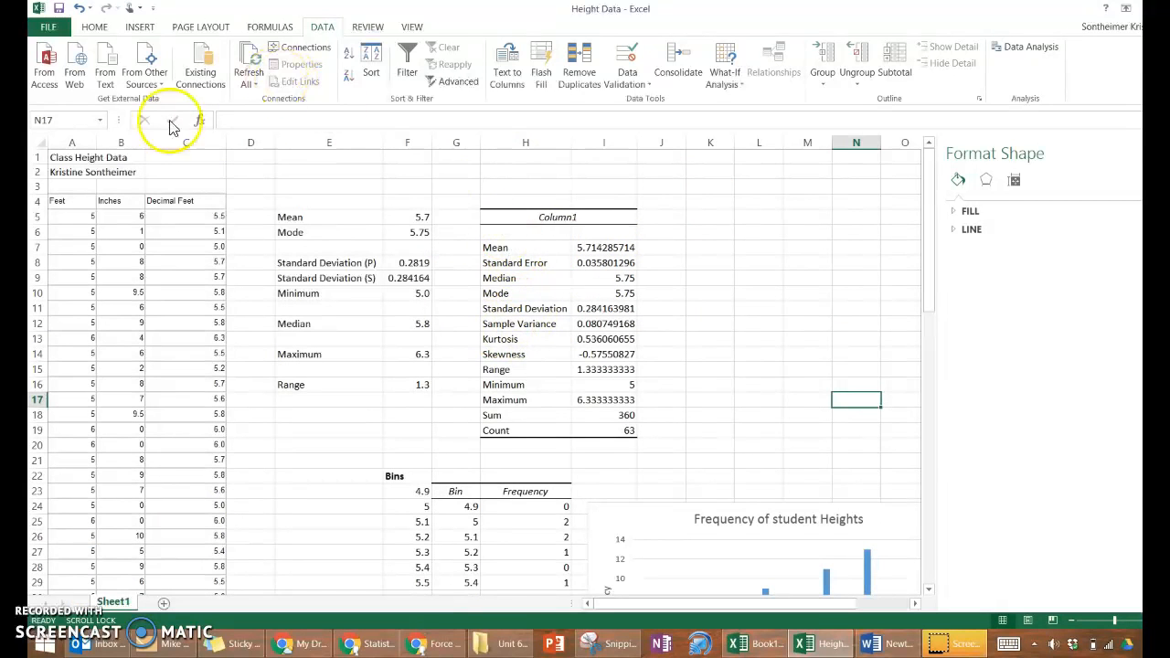
pyautogui.click(120, 158)
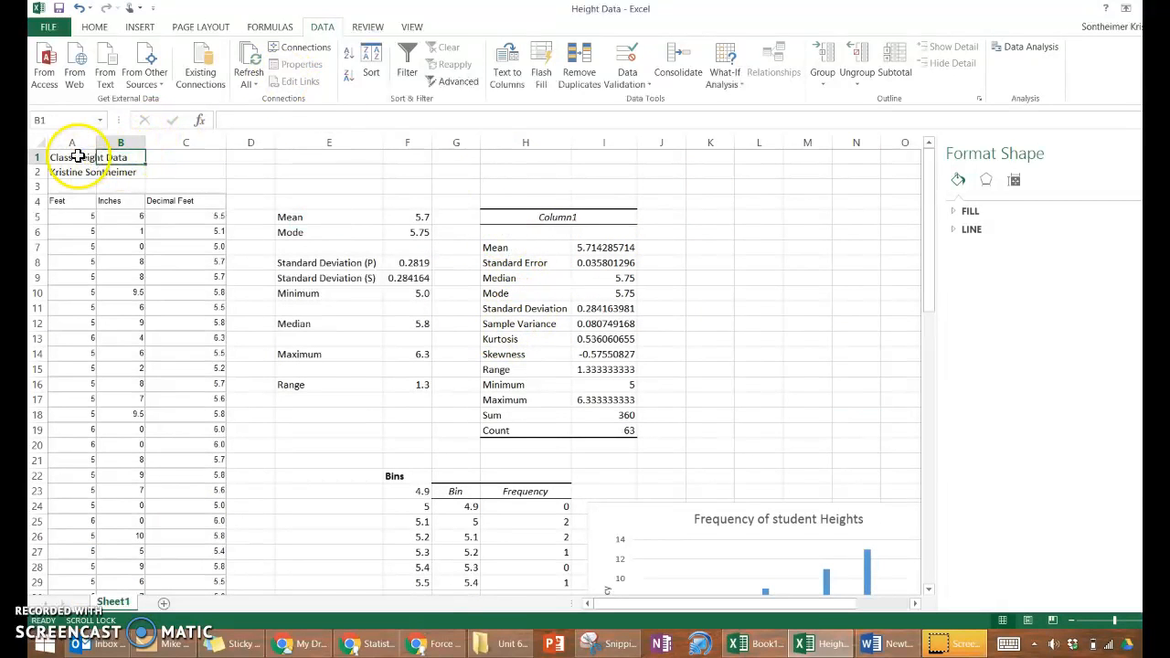
pyautogui.click(79, 155)
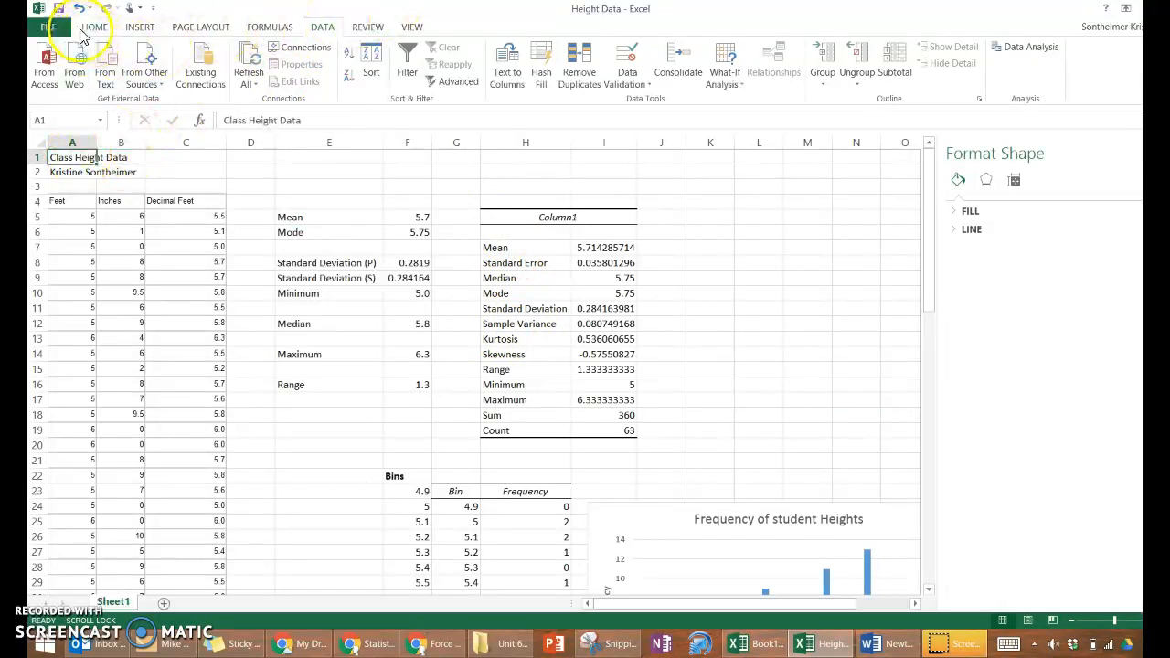
pyautogui.click(48, 26)
pyautogui.click(52, 144)
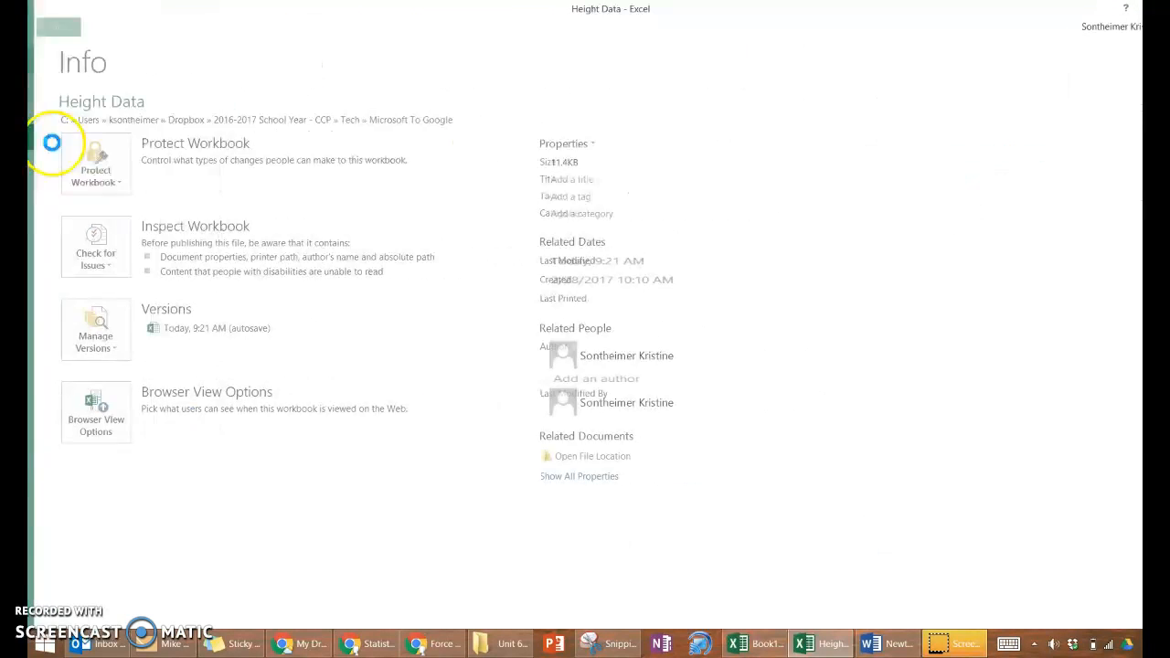
pyautogui.press('Down')
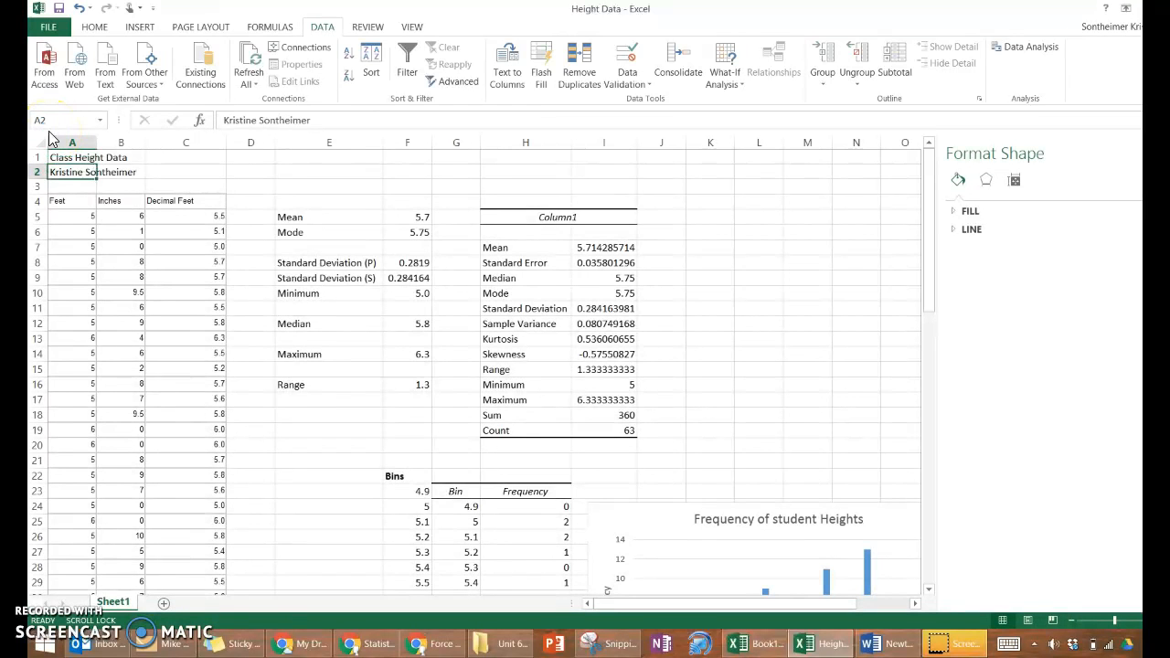